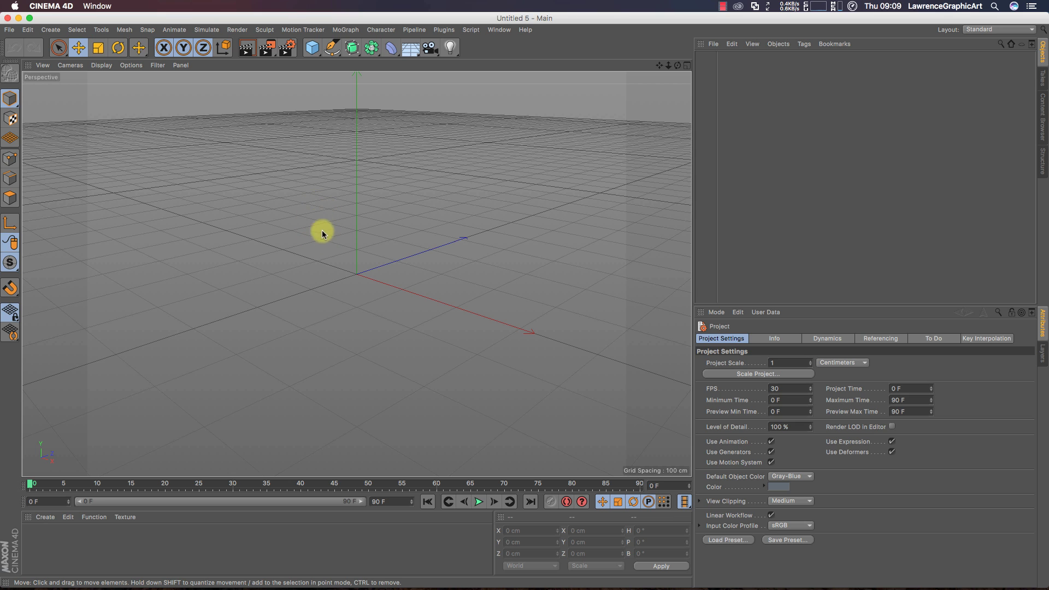
Add a Disc primitive and set its orientation to -X.
click(312, 47)
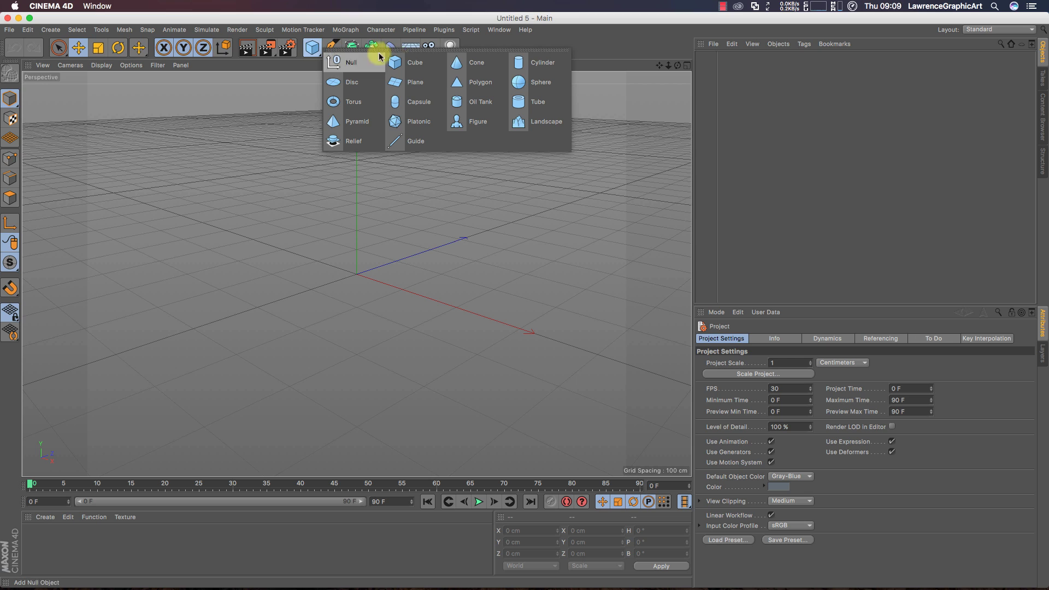
click(358, 87)
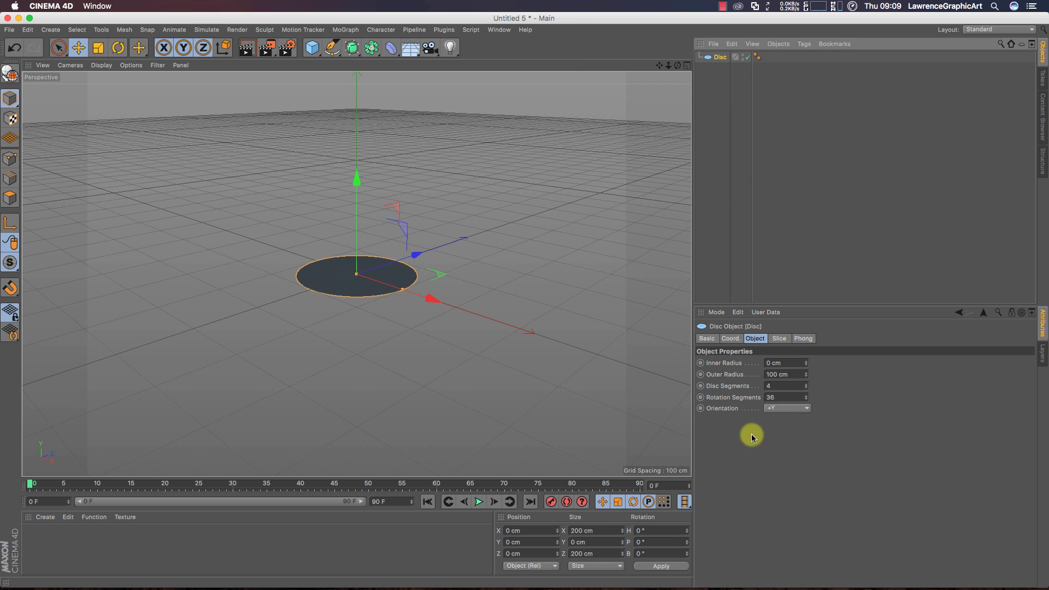
click(805, 409)
click(796, 432)
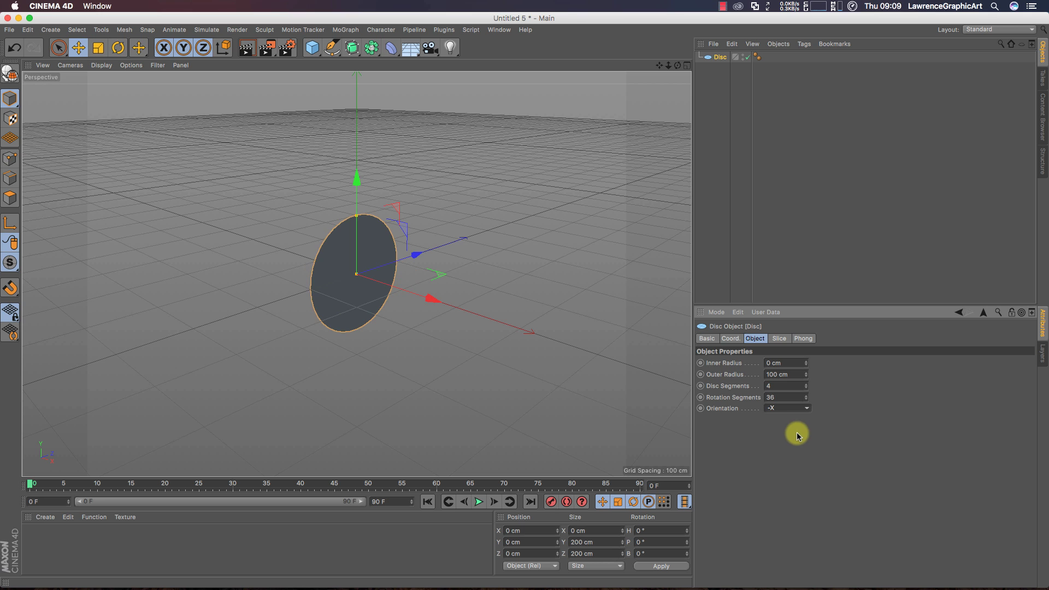
Give the disc 20 disc segments and 120 rotation segments.
drag(677, 65, 596, 122)
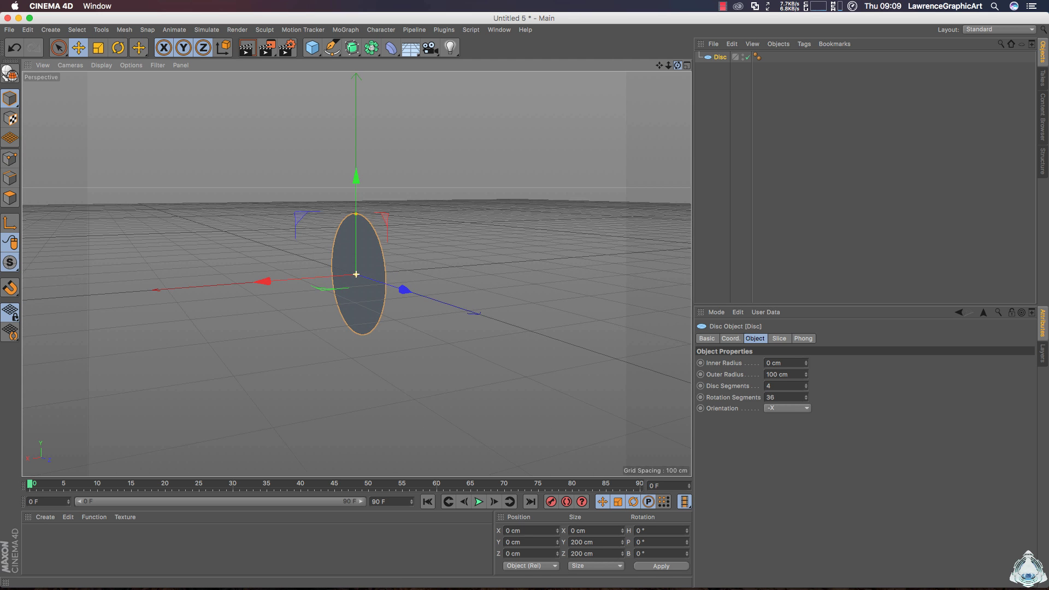
scroll(355, 262, up, 5)
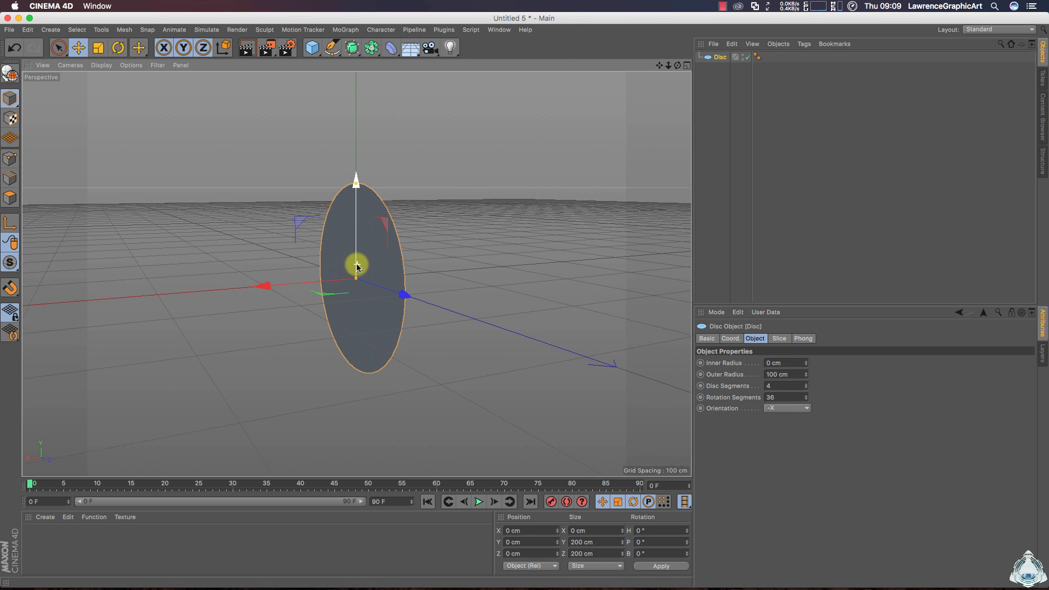
click(772, 398)
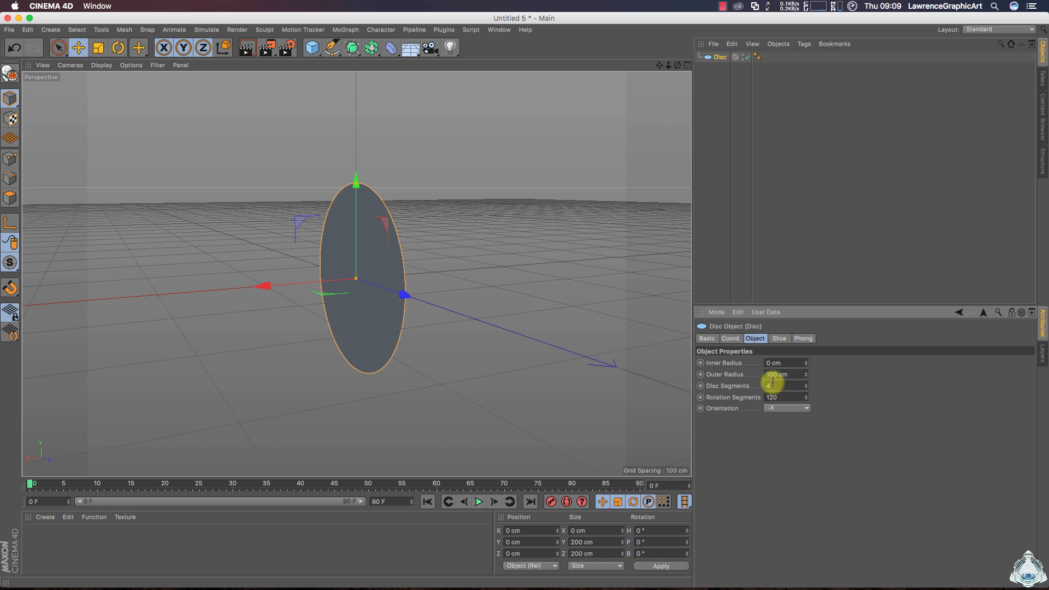
key(shift+Tab)
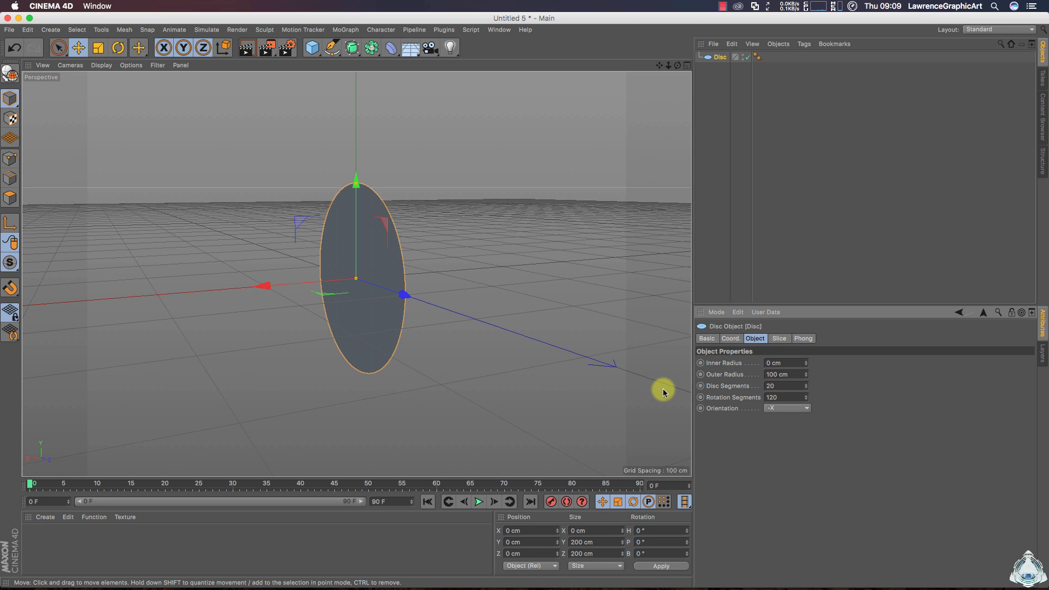
click(767, 398)
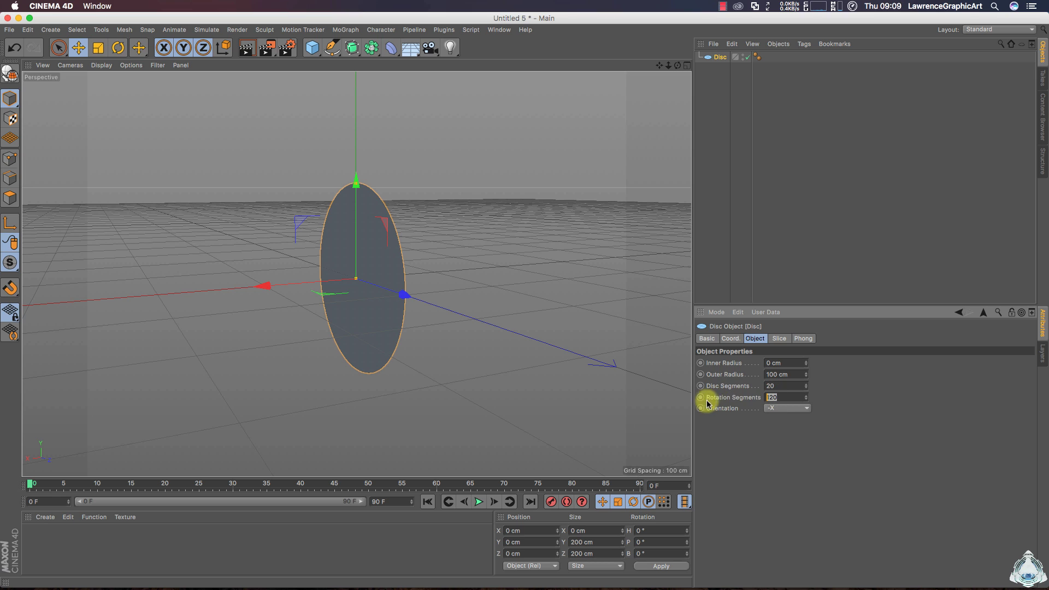
Add a MoGraph Cloner and make the Disc its child.
click(717, 56)
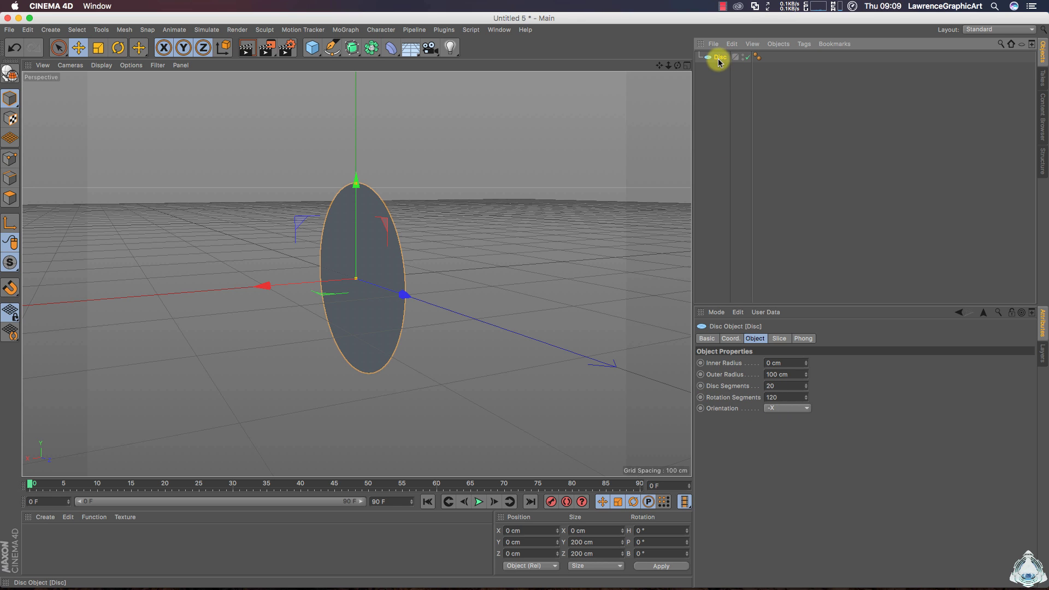
click(345, 30)
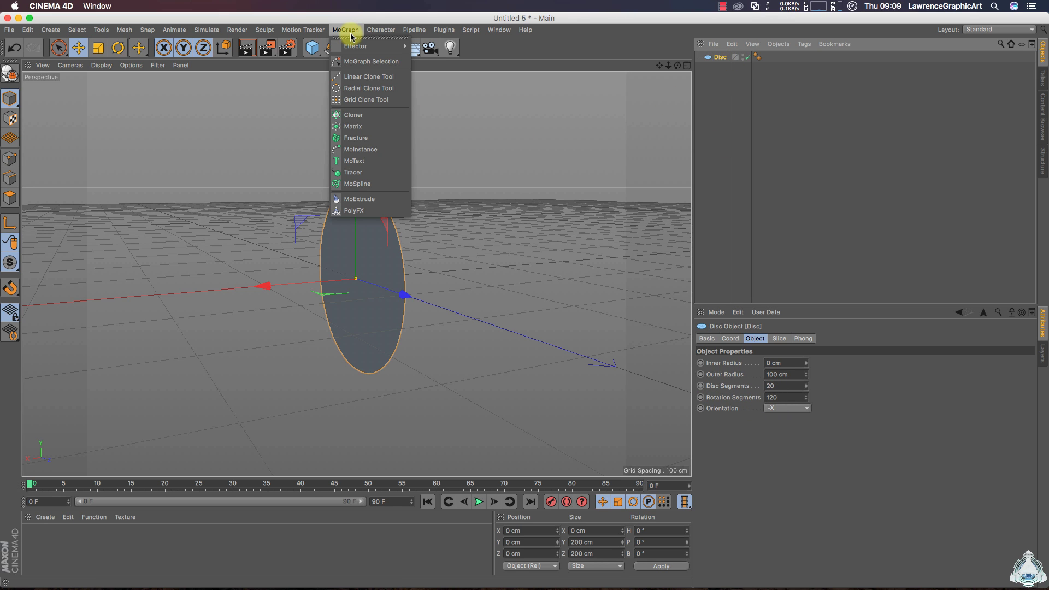
click(361, 115)
click(719, 70)
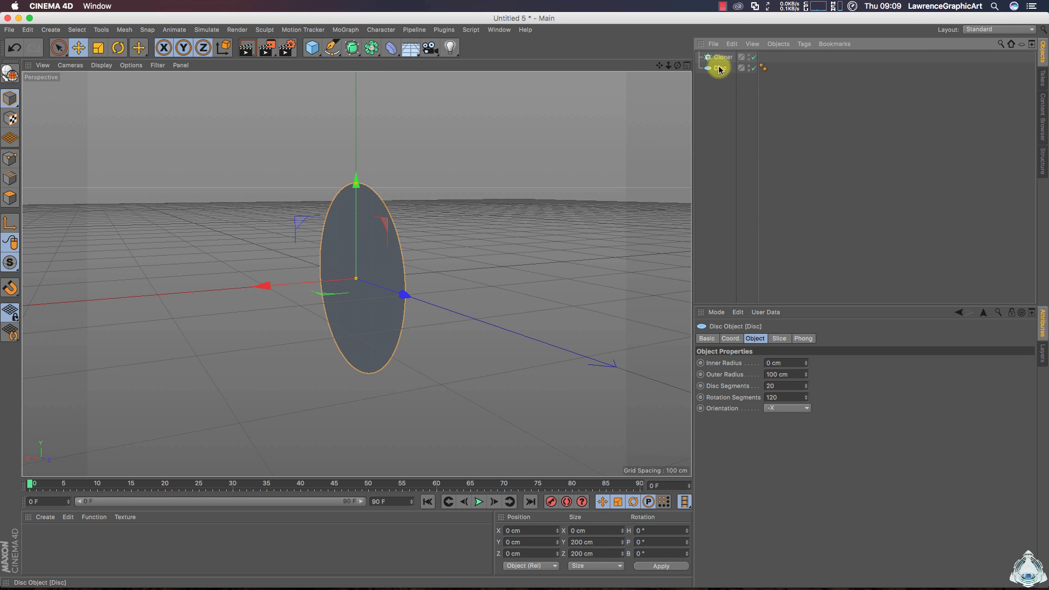
drag(717, 62, 717, 58)
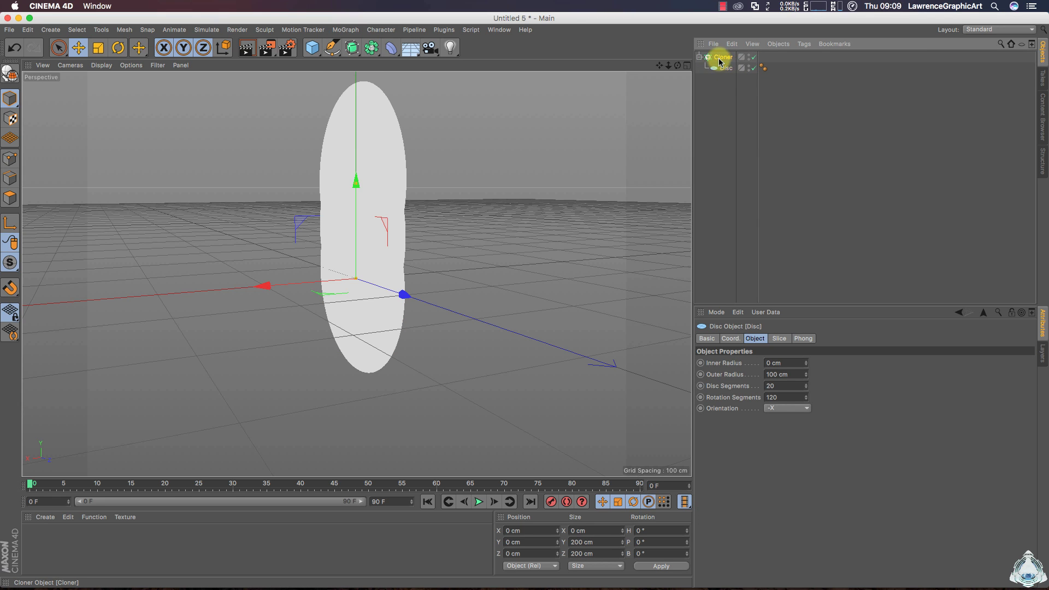
Set the Cloner's P.Y spacing to 0 cm.
click(721, 57)
click(752, 473)
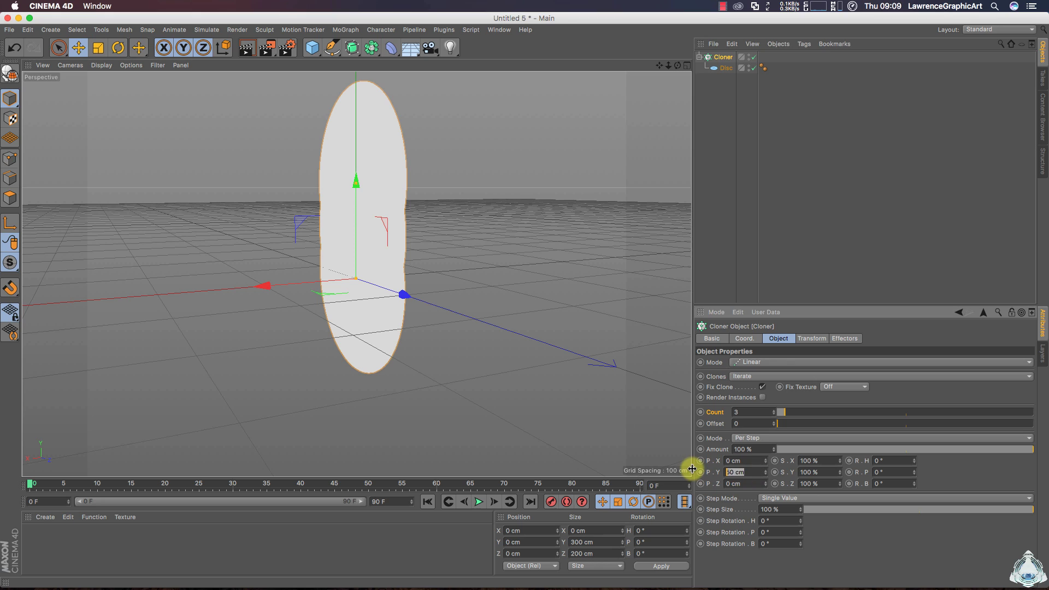
text(0)
key(Return)
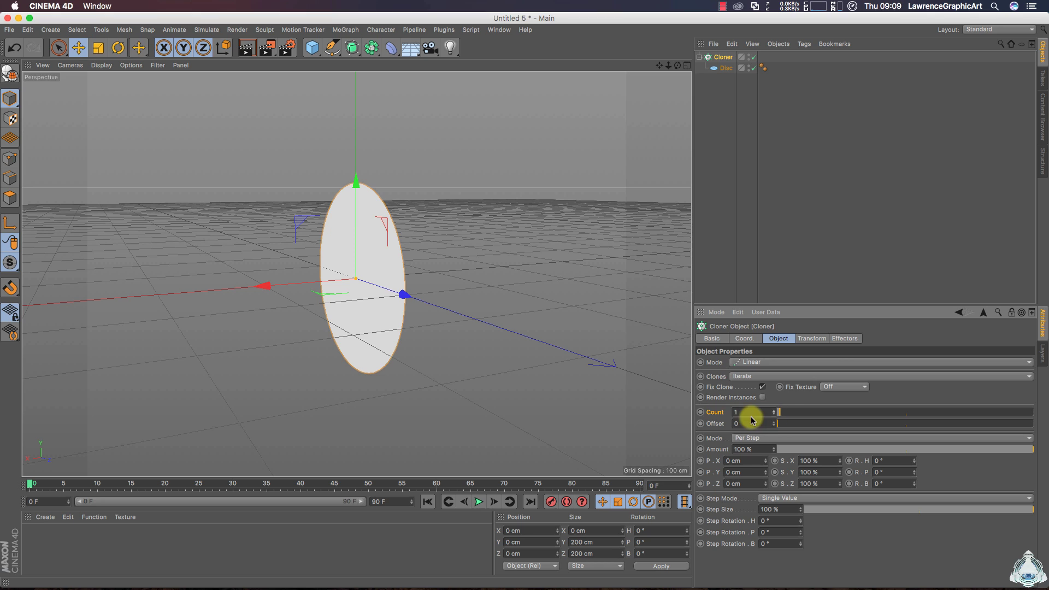
Set the animation end frame to 300 F and extend the preview range to 300.
click(392, 502)
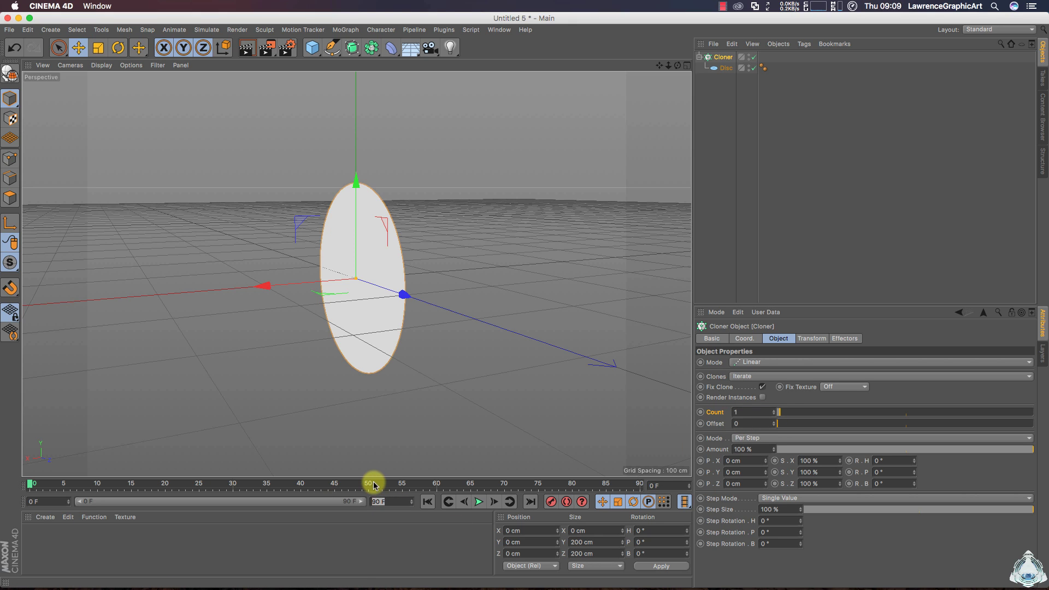
key(Return)
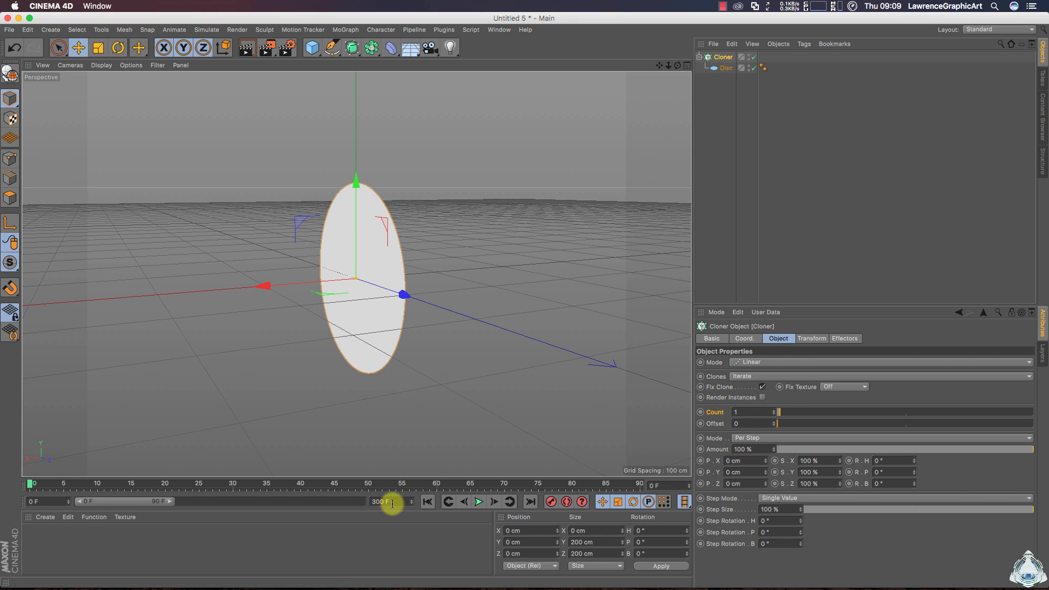
drag(173, 502, 468, 496)
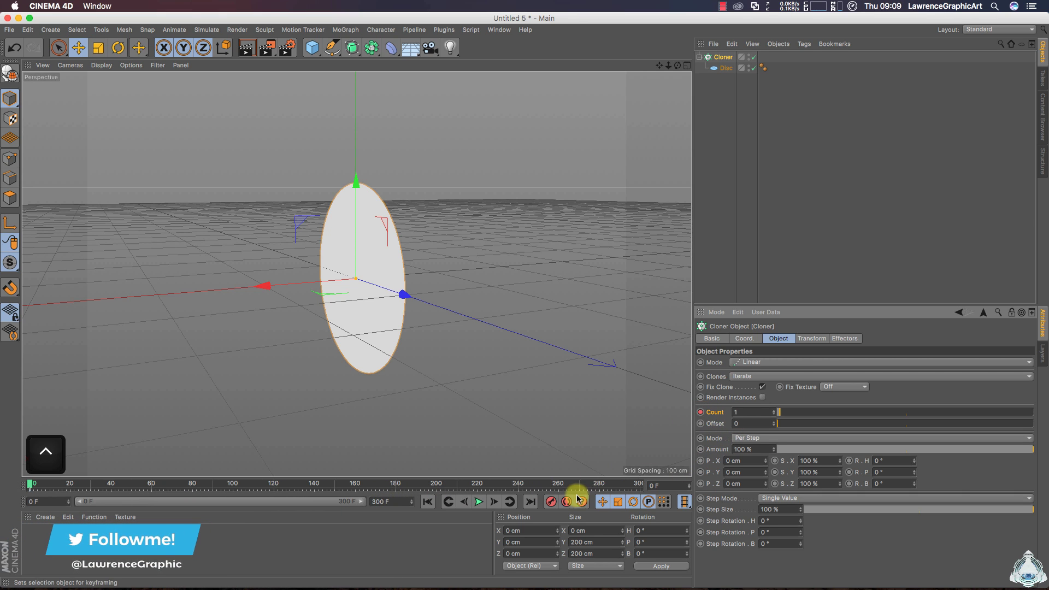
At frame 300, set the Cloner Count to 75 and scrub to preview the growth.
click(655, 484)
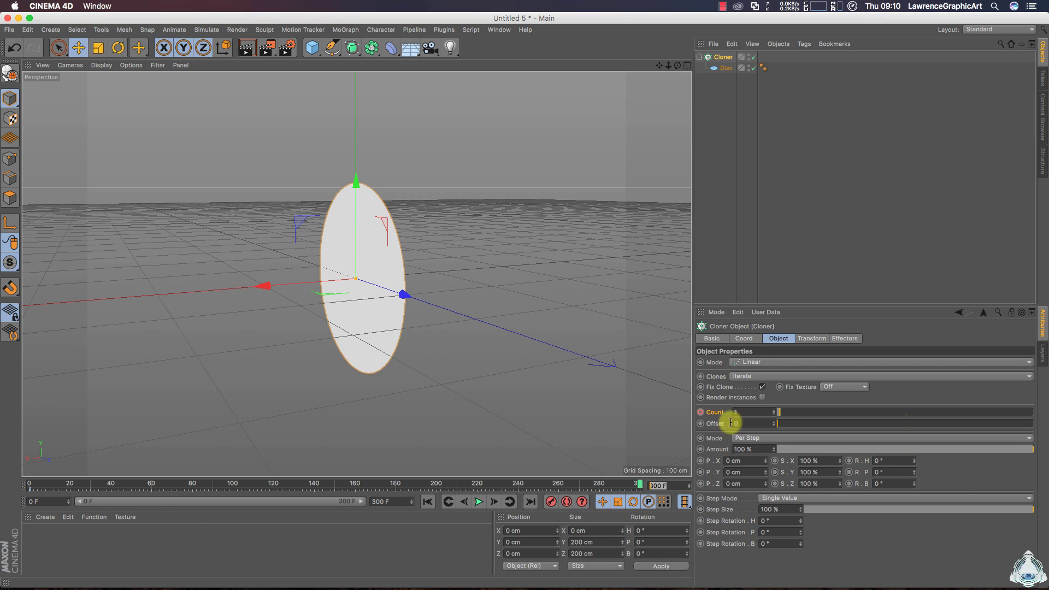
click(776, 413)
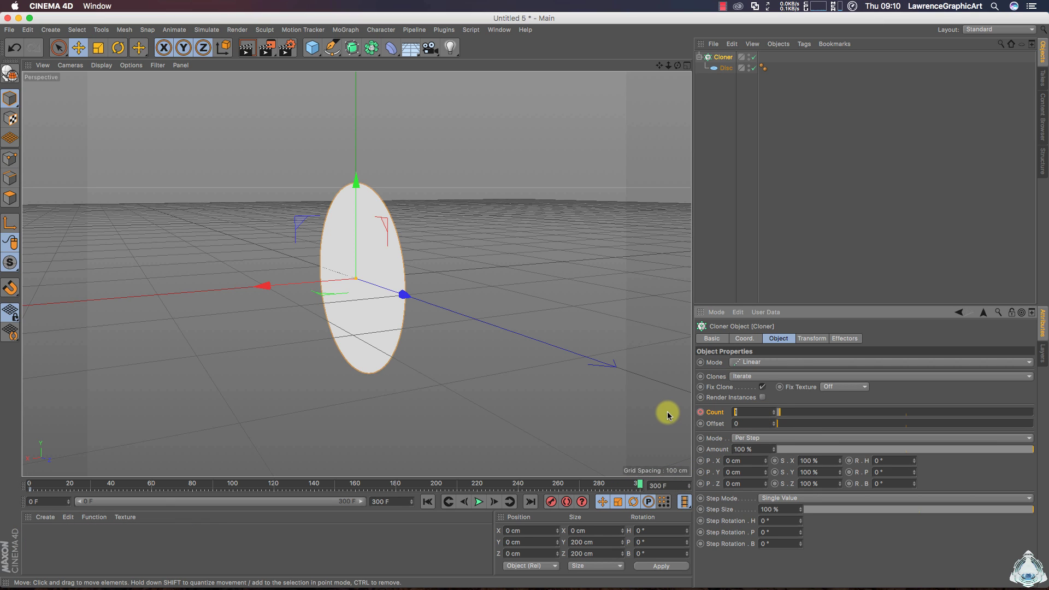
text(75)
key(Return)
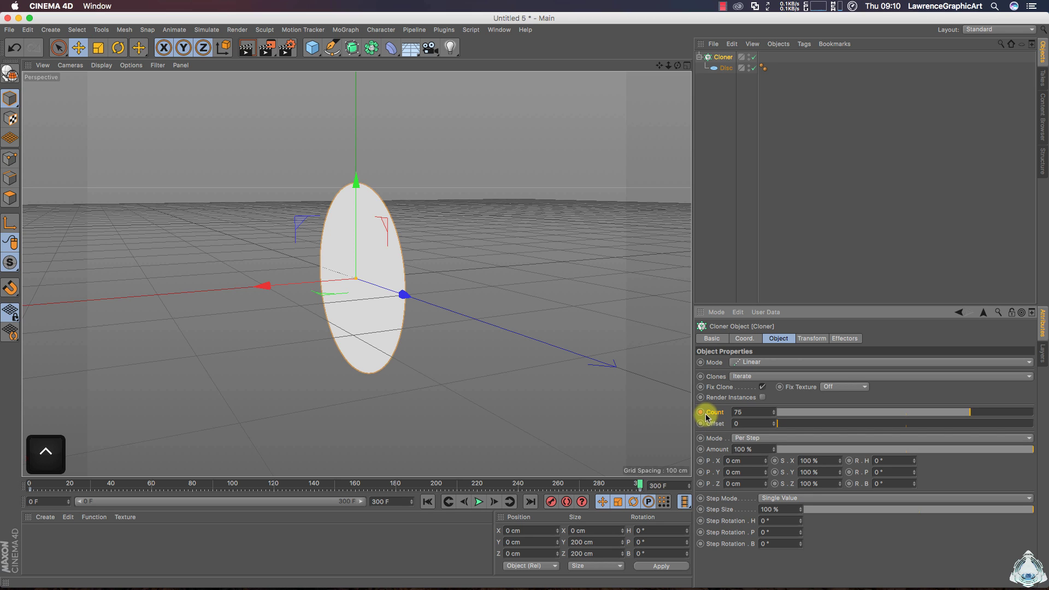
click(638, 485)
drag(638, 485, 16, 486)
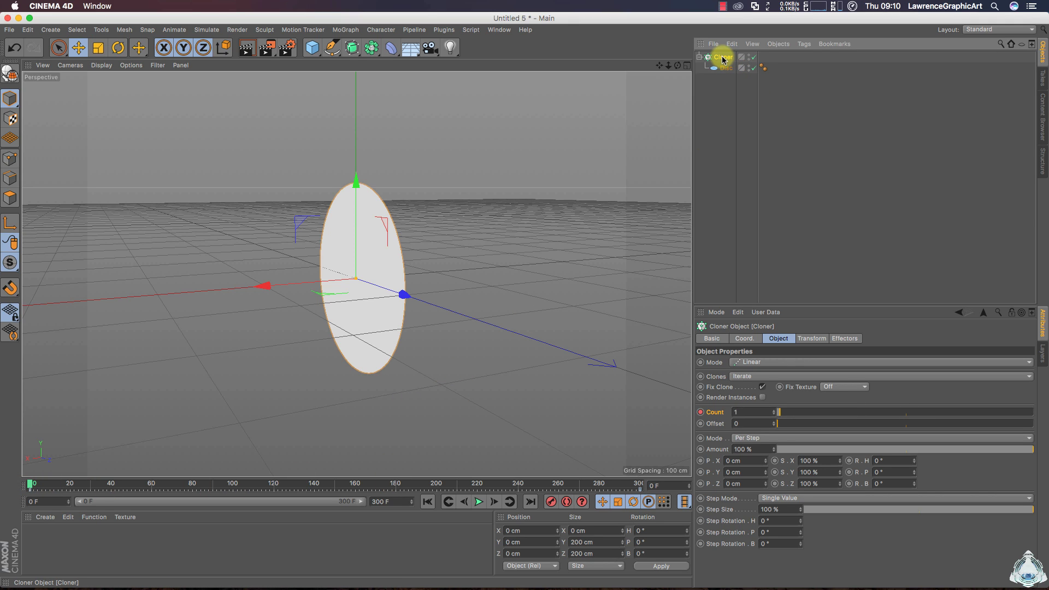
Add a Step effector and enlarge the attributes and side panels.
click(345, 30)
mouse_move(356, 46)
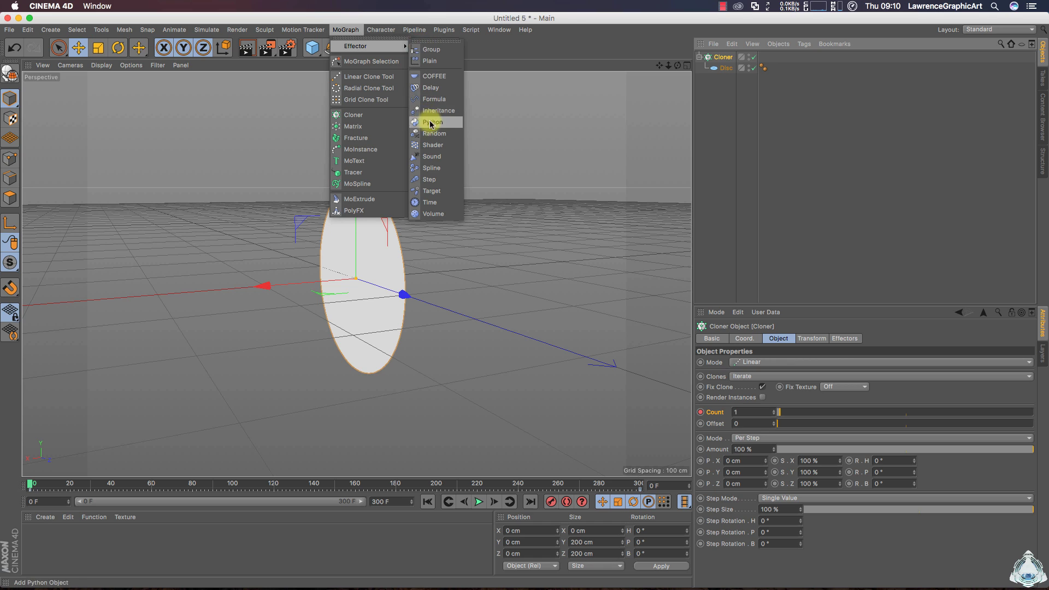
click(431, 179)
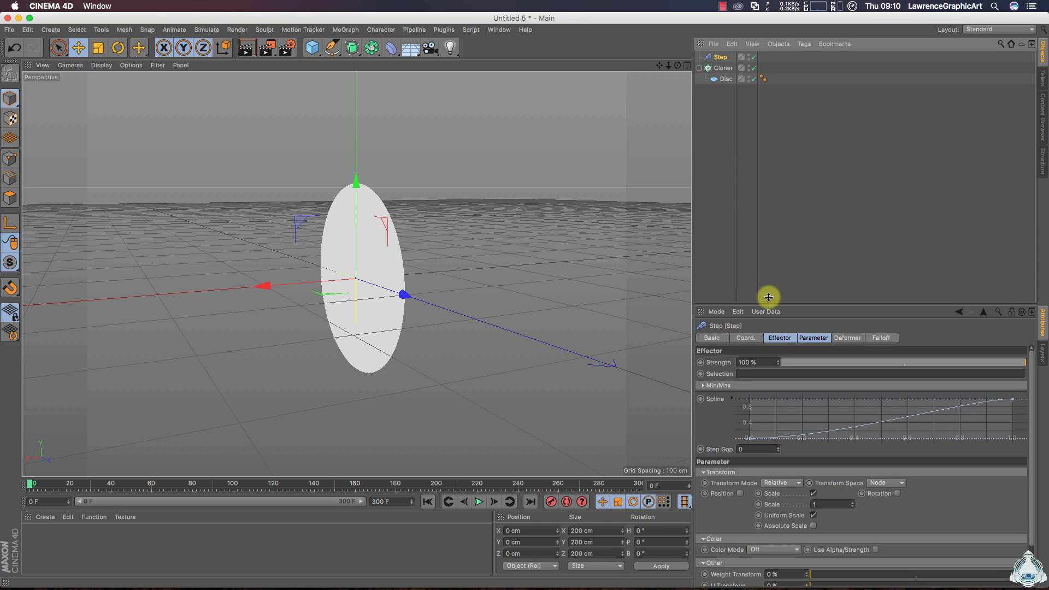
drag(766, 301, 765, 246)
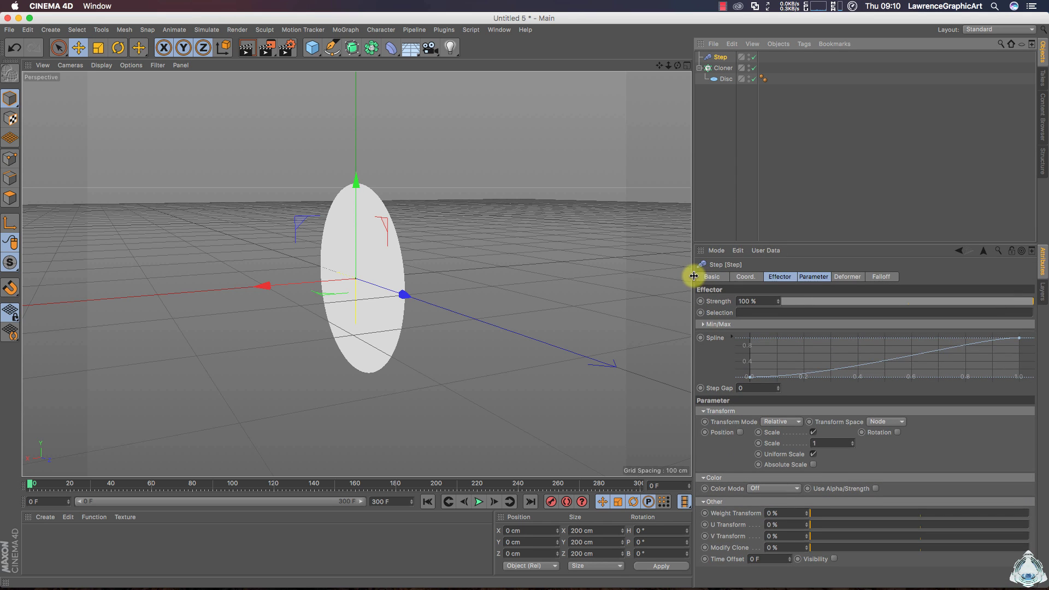
drag(693, 276, 656, 273)
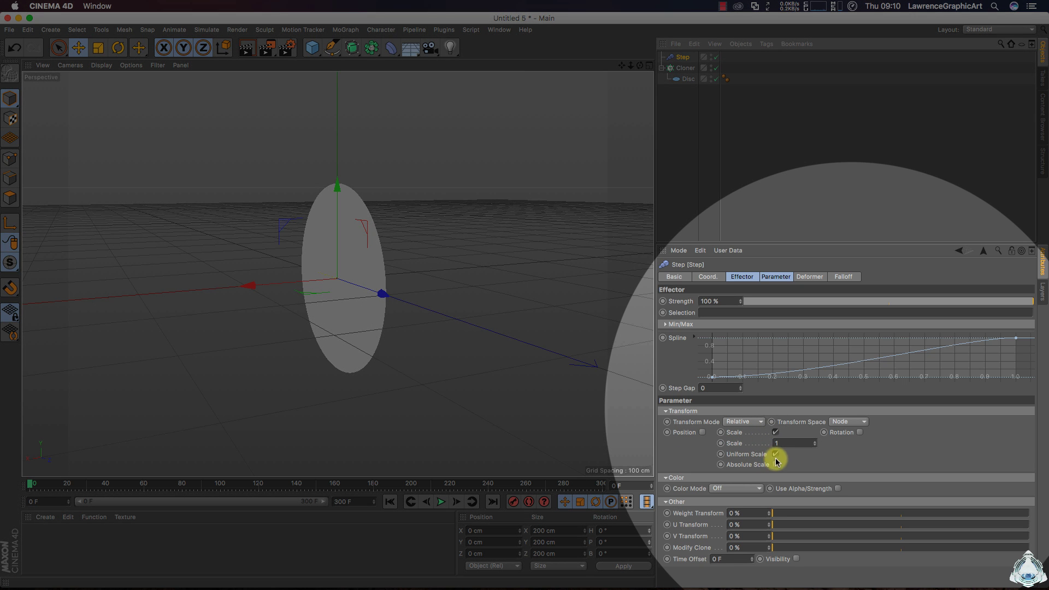
Set the Step effector's Scale to -1, adjust its spline, and enable Rotation.
double_click(790, 445)
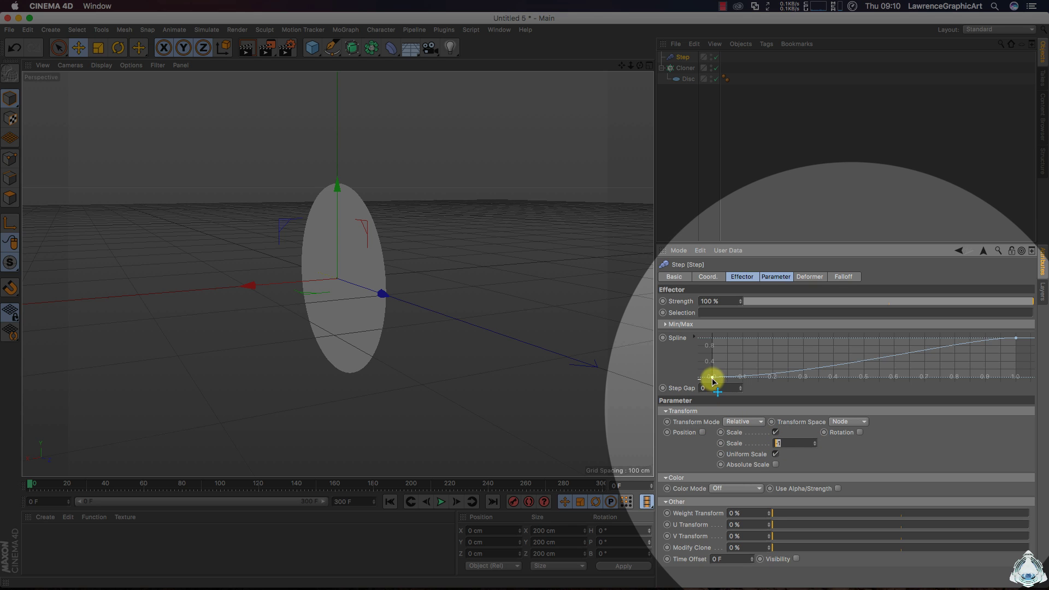
mouse_move(711, 378)
mouse_down()
mouse_move(709, 335)
mouse_move(711, 383)
mouse_up()
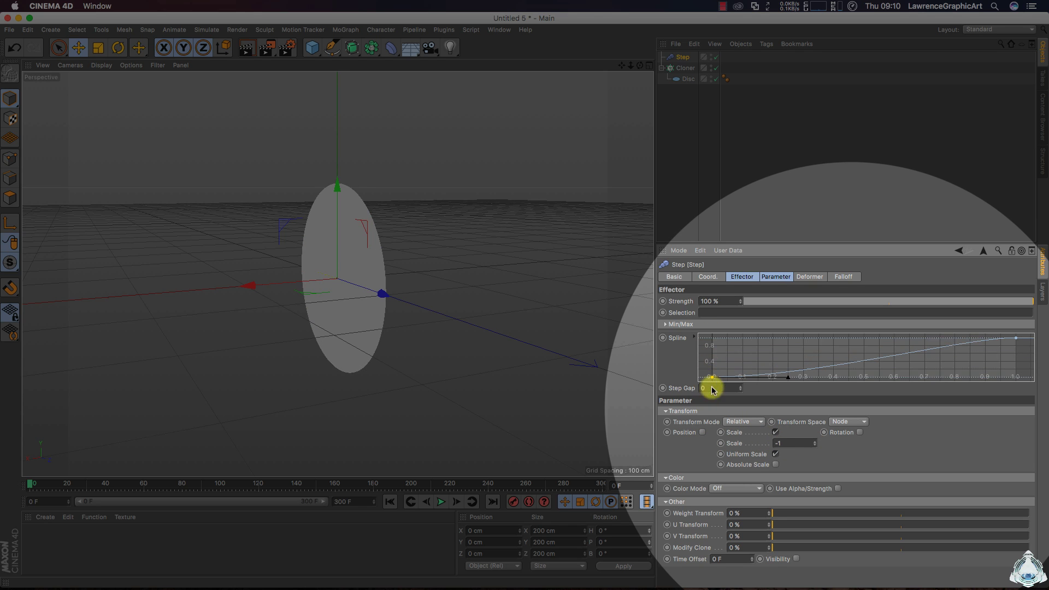
click(860, 433)
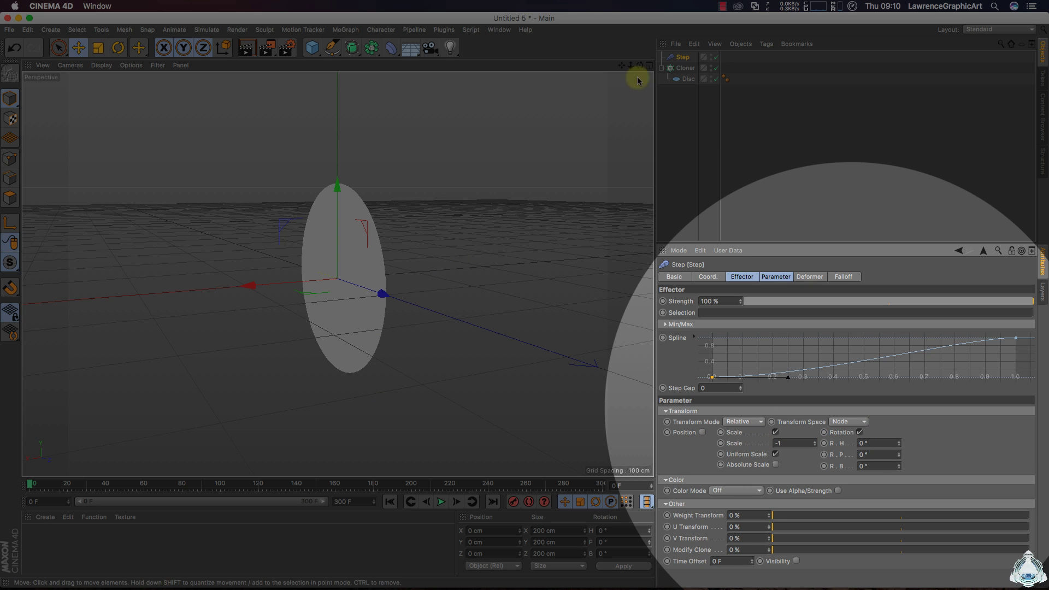
mouse_move(643, 69)
mouse_down()
mouse_move(689, 70)
mouse_move(645, 82)
mouse_up()
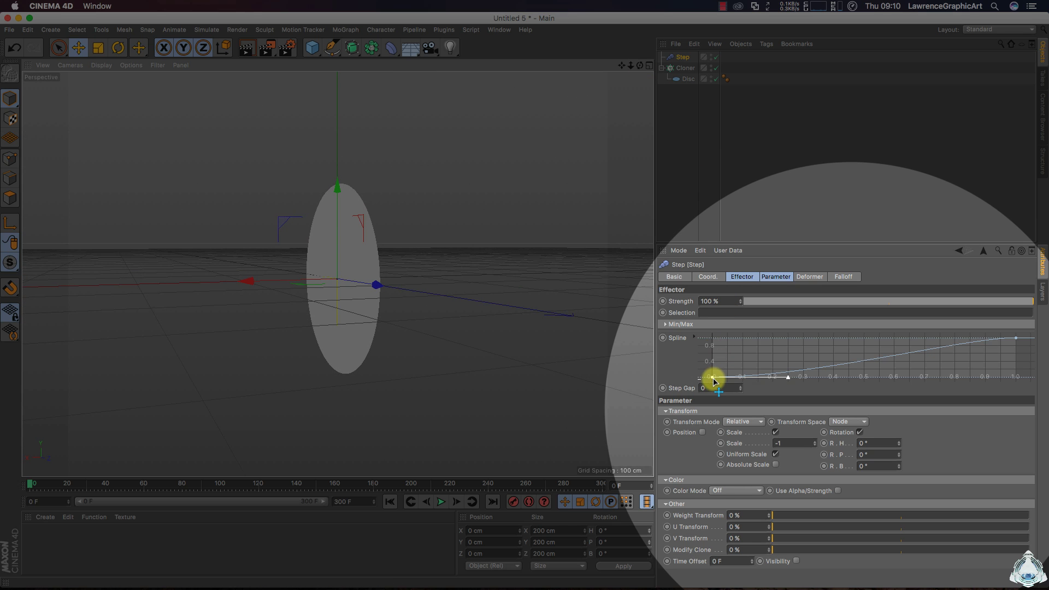
mouse_move(712, 378)
mouse_down()
mouse_move(704, 342)
mouse_move(705, 379)
mouse_up()
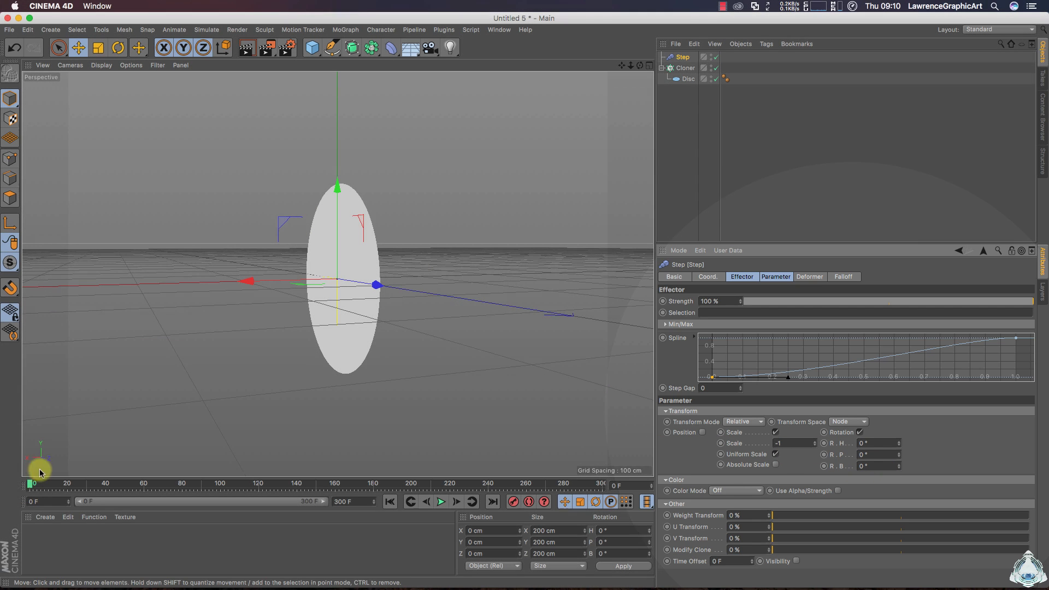
Keyframe the Step effector's R.H and R.B at 0° on frame 0.
key(ctrl)
ctrl+click(826, 443)
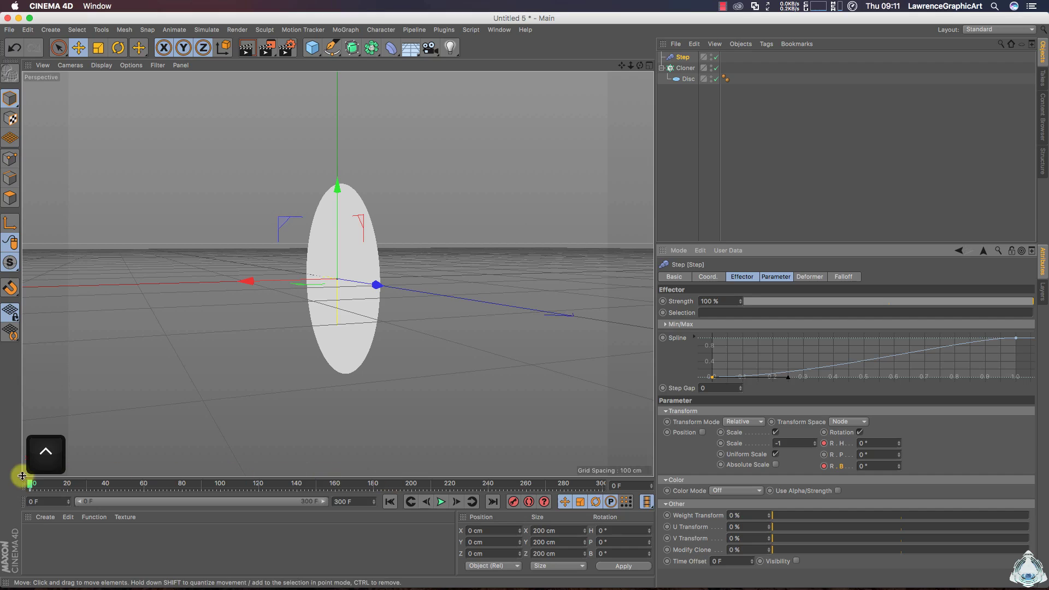
drag(30, 485, 632, 493)
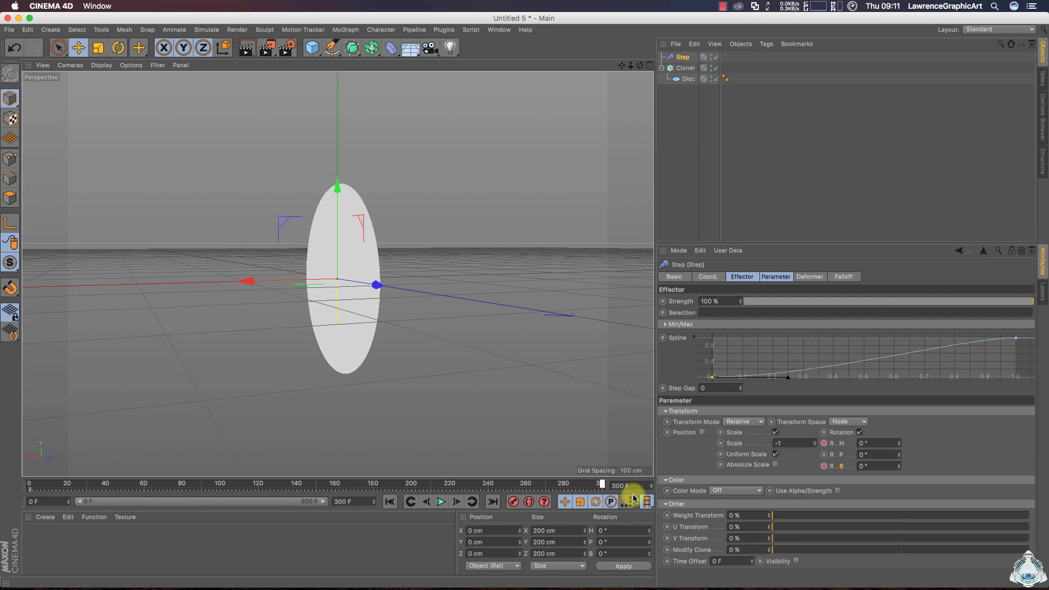
At frame 300, keyframe heading and bank at 360°, then scrub to preview the twist.
click(861, 444)
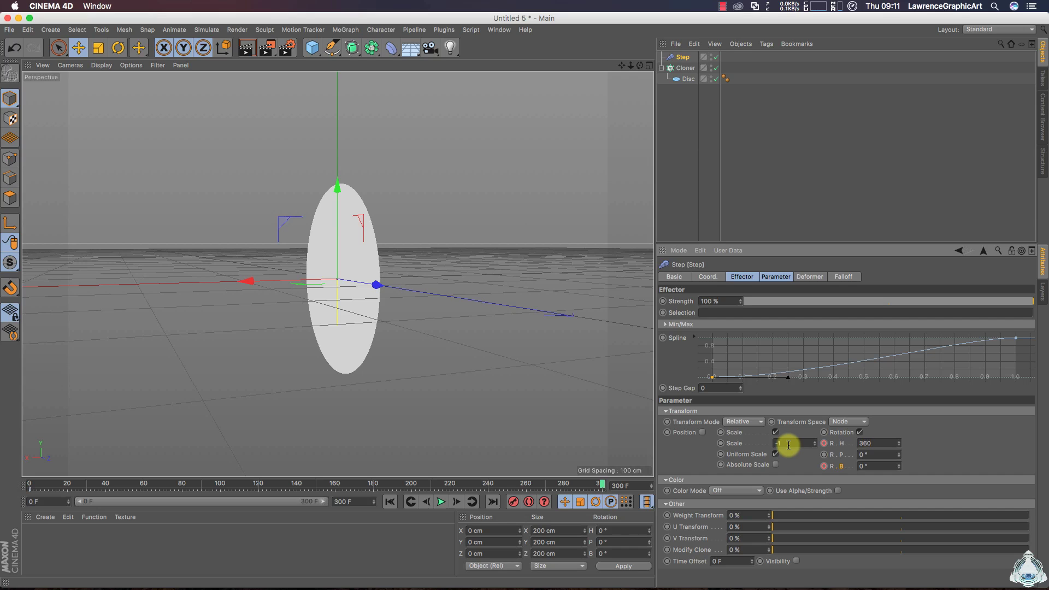
key(Return)
click(869, 466)
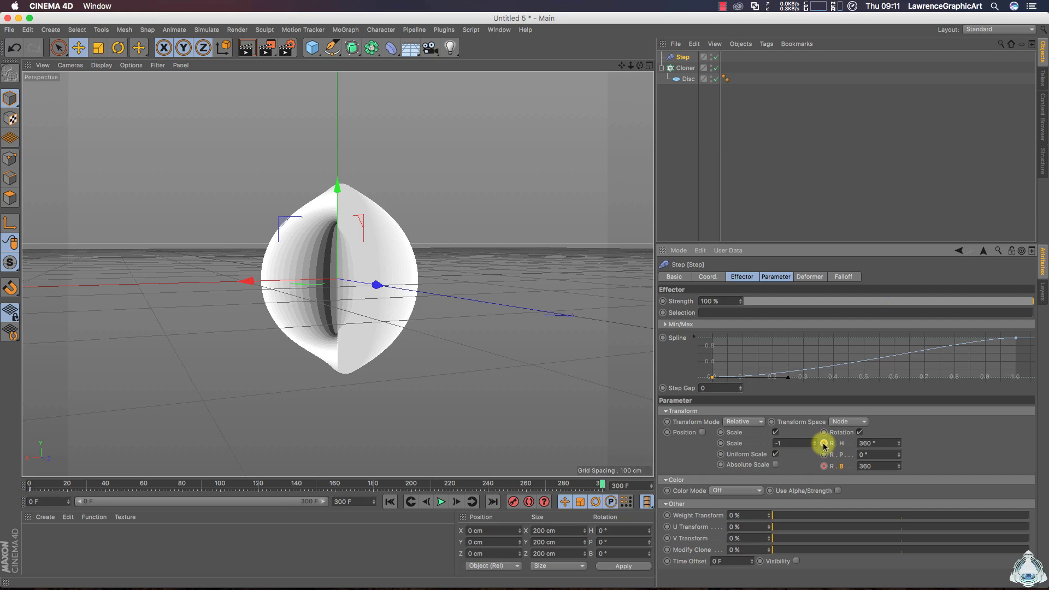
key(Return)
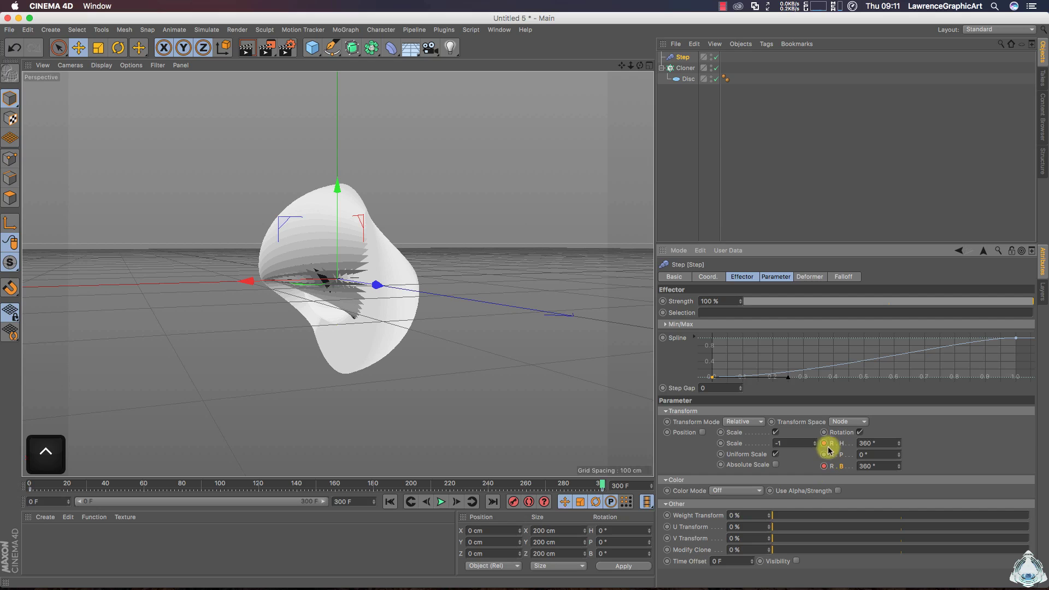
drag(603, 481, 30, 484)
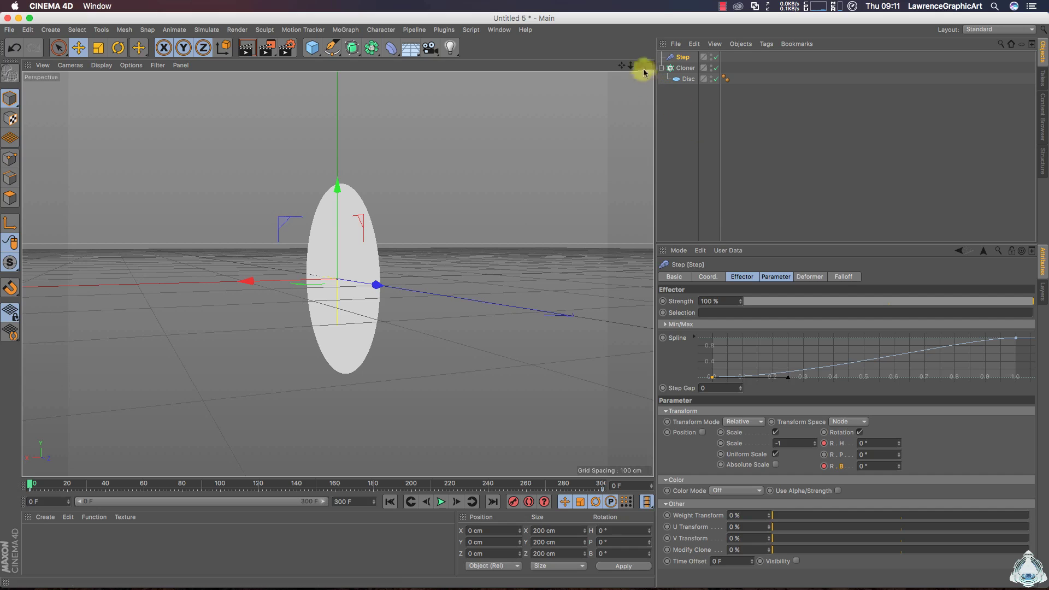
Raise the Step spline's start point to the top and keyframe it at frame 0.
drag(639, 65, 543, 201)
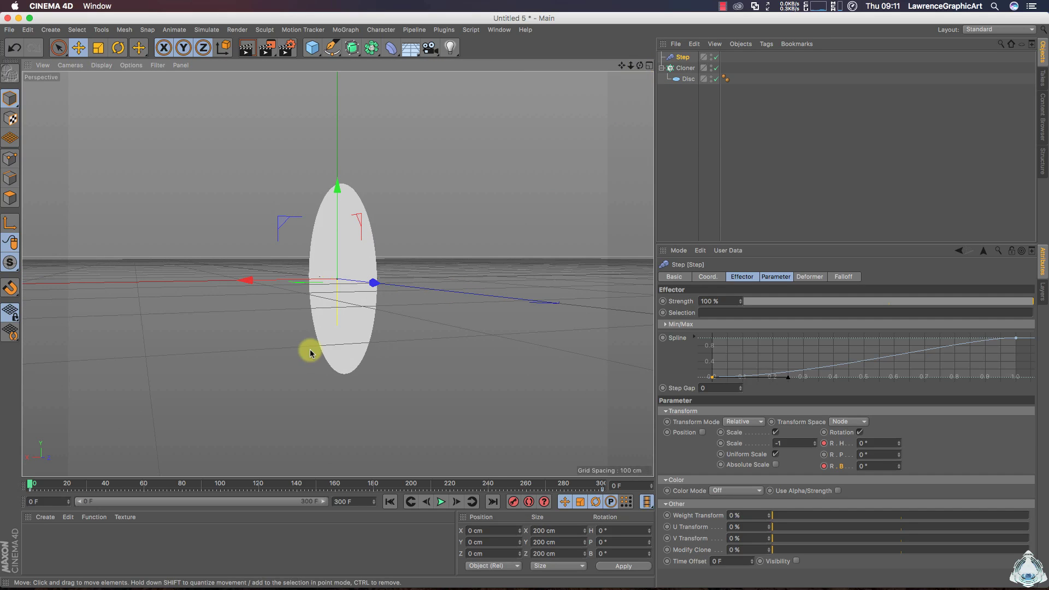
mouse_move(30, 485)
mouse_down()
mouse_move(353, 477)
mouse_move(19, 487)
mouse_move(47, 486)
mouse_up()
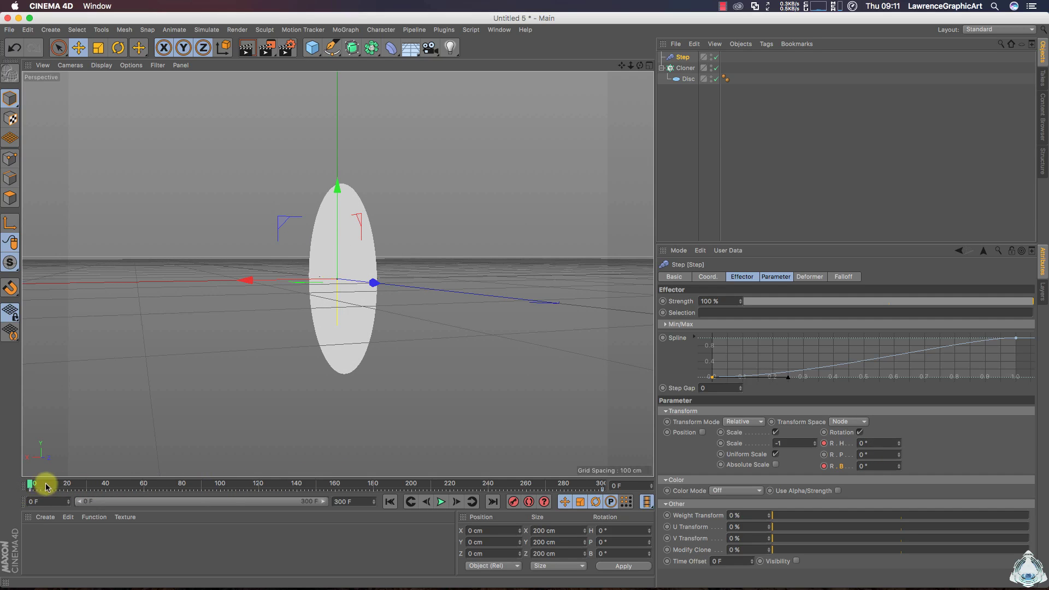
drag(713, 377, 710, 341)
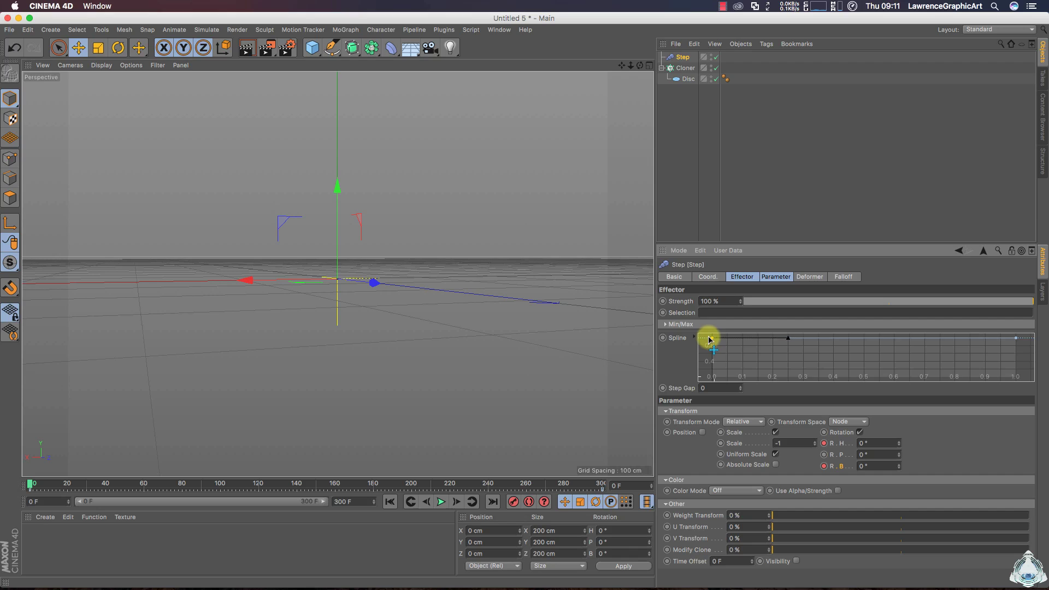
click(666, 339)
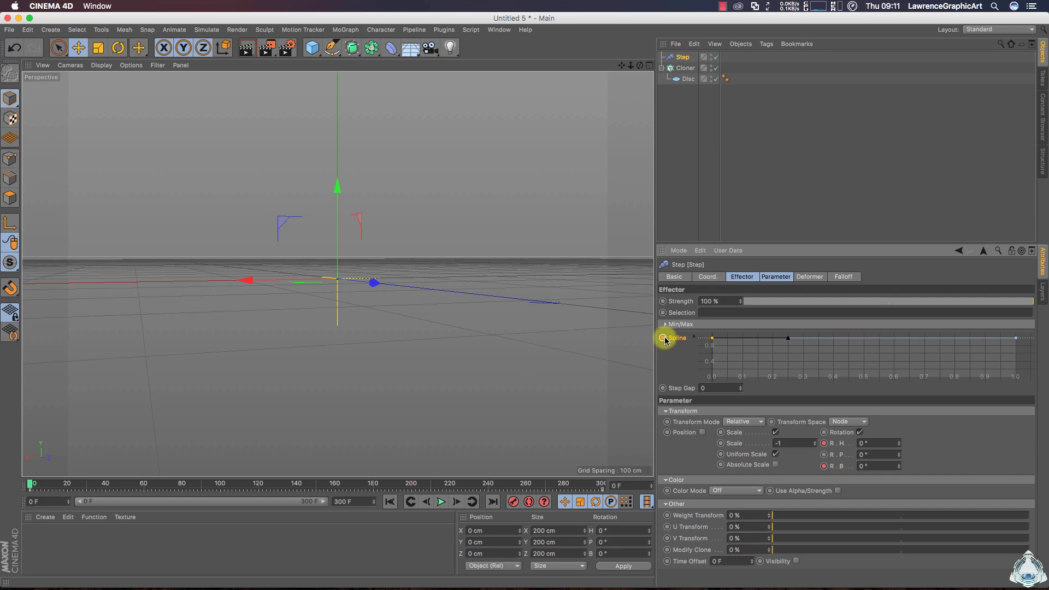
At frame 160, pull the spline start point back down and keyframe it.
click(334, 485)
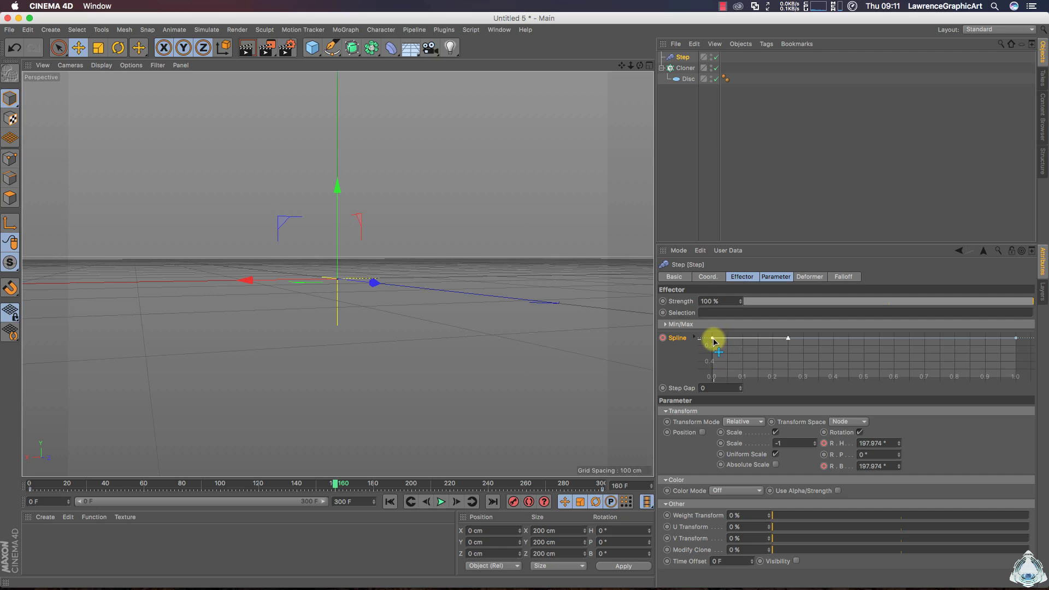
drag(713, 340, 713, 377)
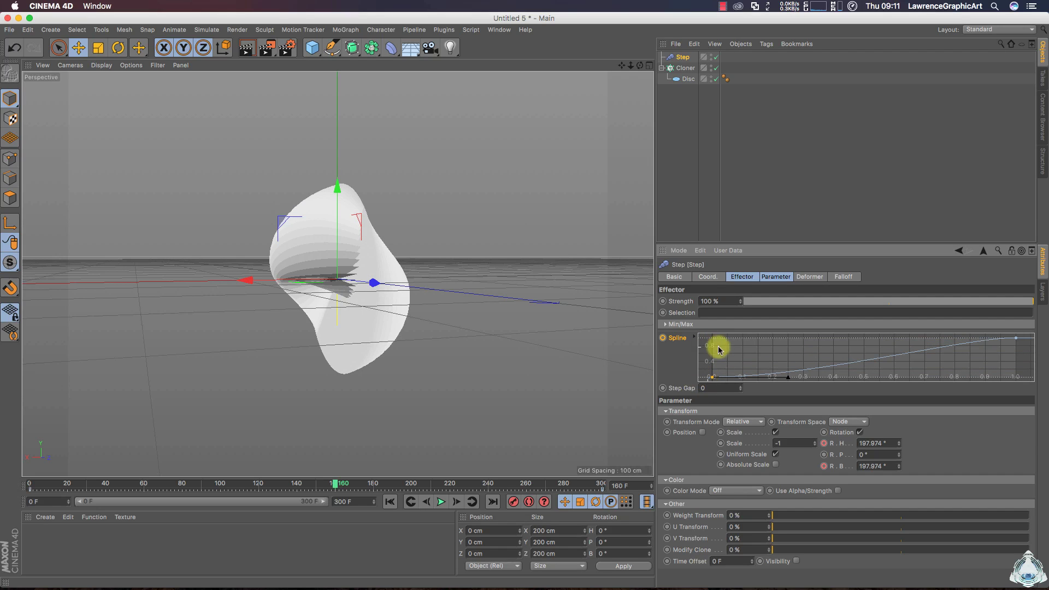
ctrl+click(663, 339)
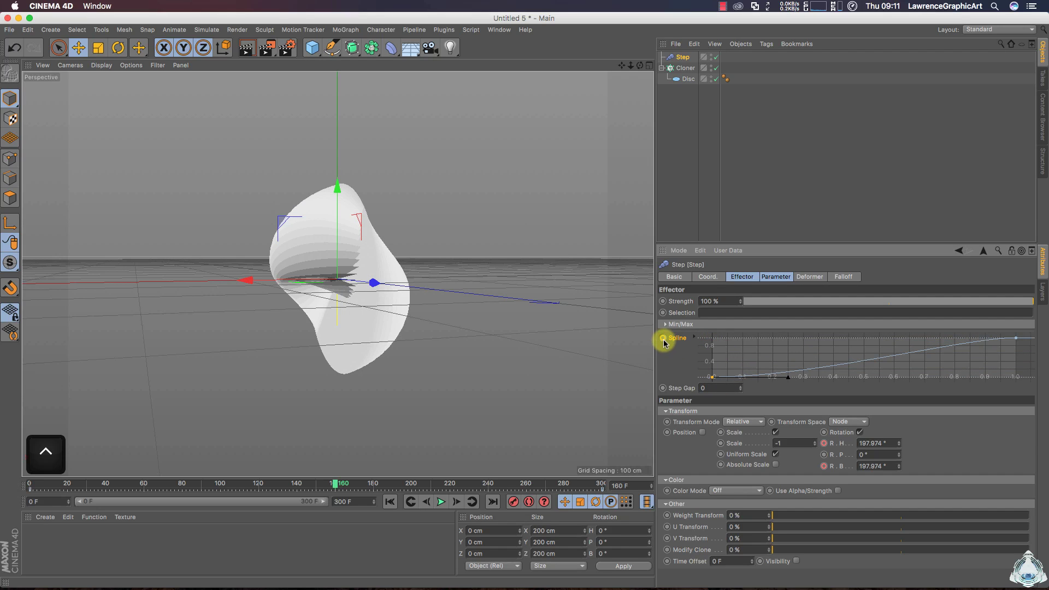
drag(335, 484, 360, 485)
Orbit and zoom to inspect the spiral, preview later frames, and add a camera.
mouse_move(639, 66)
mouse_down()
mouse_move(587, 67)
mouse_move(622, 65)
mouse_move(622, 56)
mouse_up()
scroll(370, 241, up, 2)
click(294, 325)
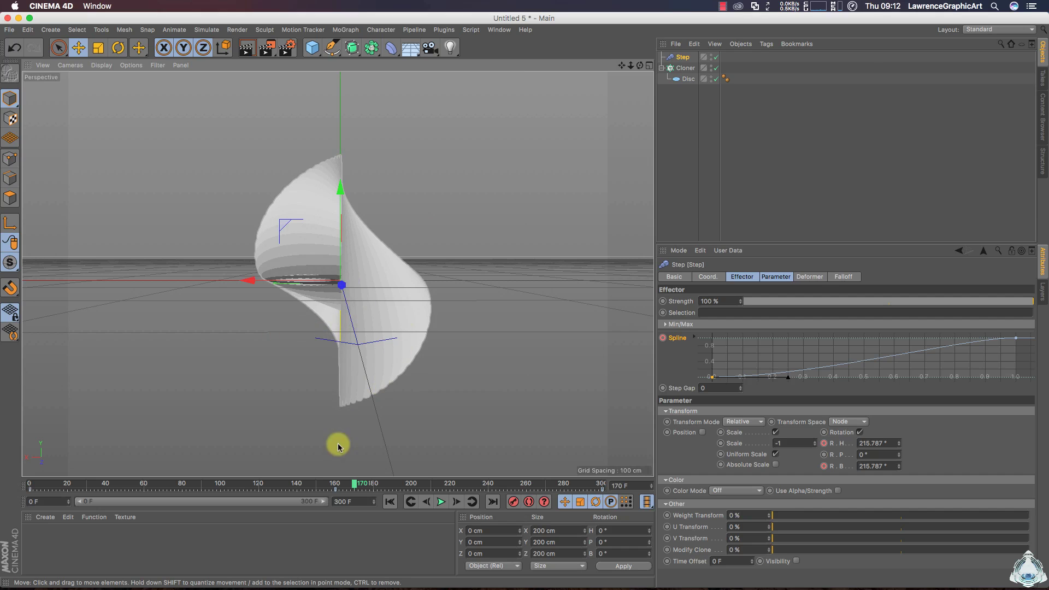
mouse_move(353, 484)
mouse_down()
mouse_move(646, 498)
mouse_move(206, 497)
mouse_move(595, 489)
mouse_move(10, 476)
mouse_move(280, 459)
mouse_up()
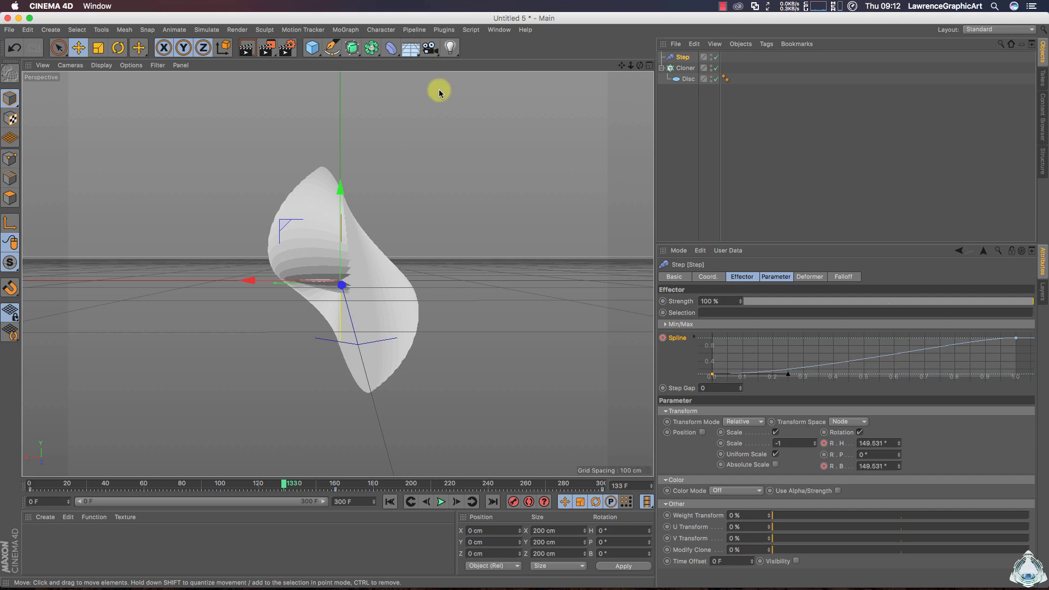
click(430, 48)
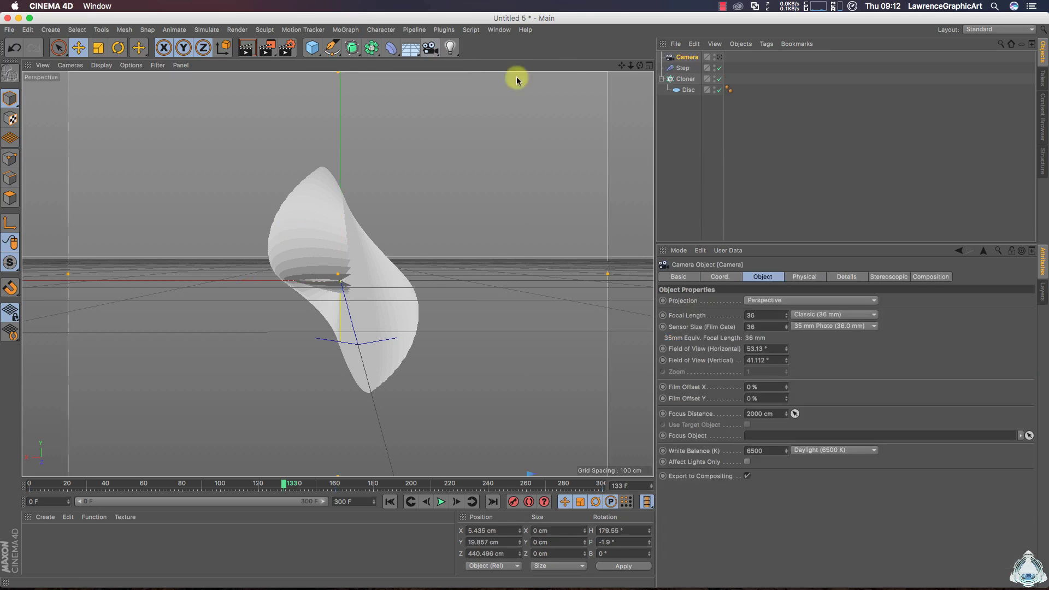
Look through the new camera and set its pitch to 0°.
click(719, 57)
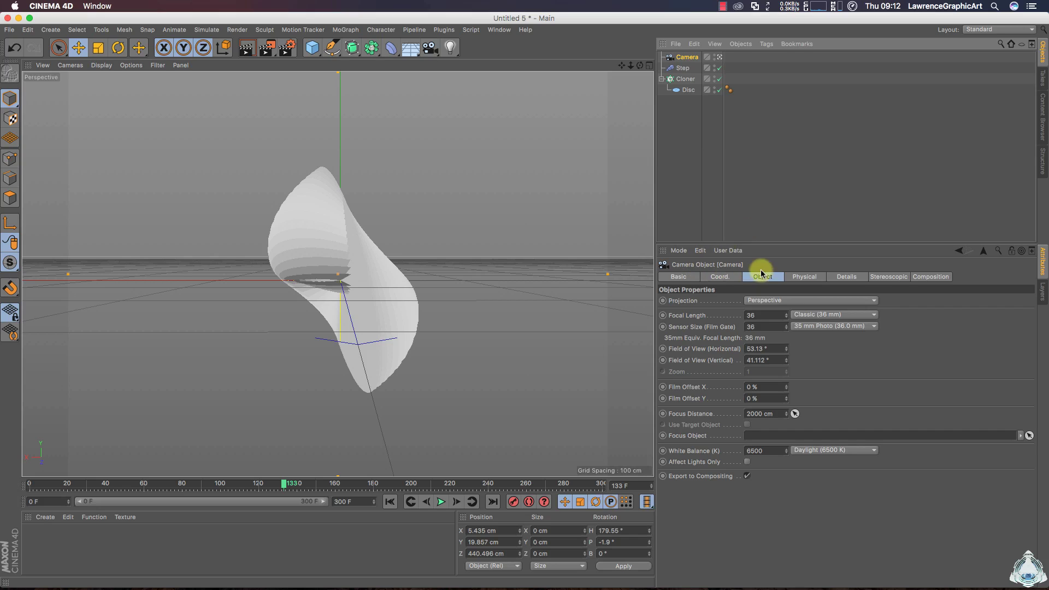
click(726, 278)
click(866, 313)
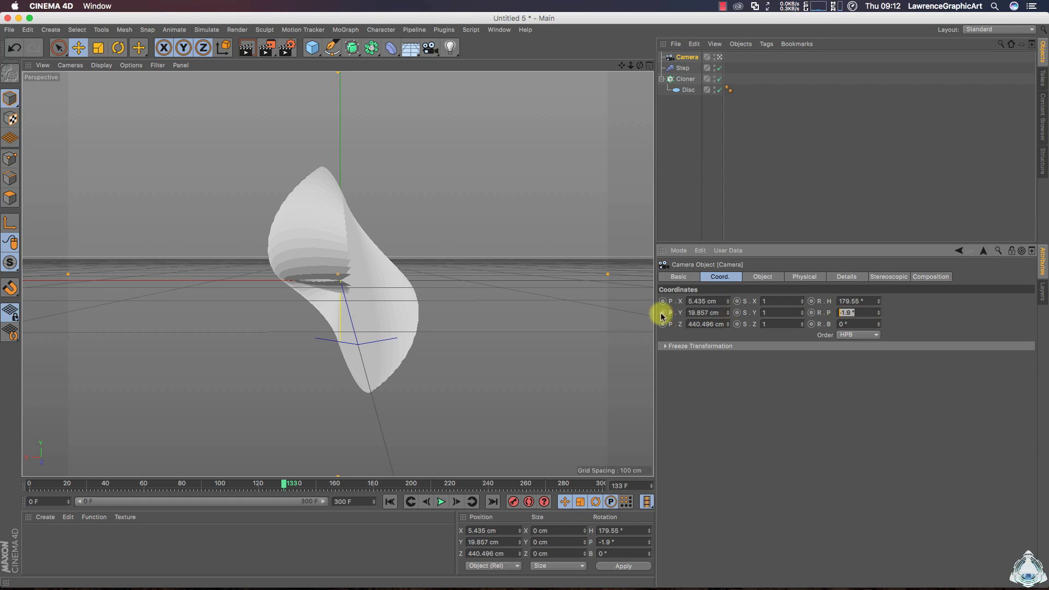
text(0)
key(Return)
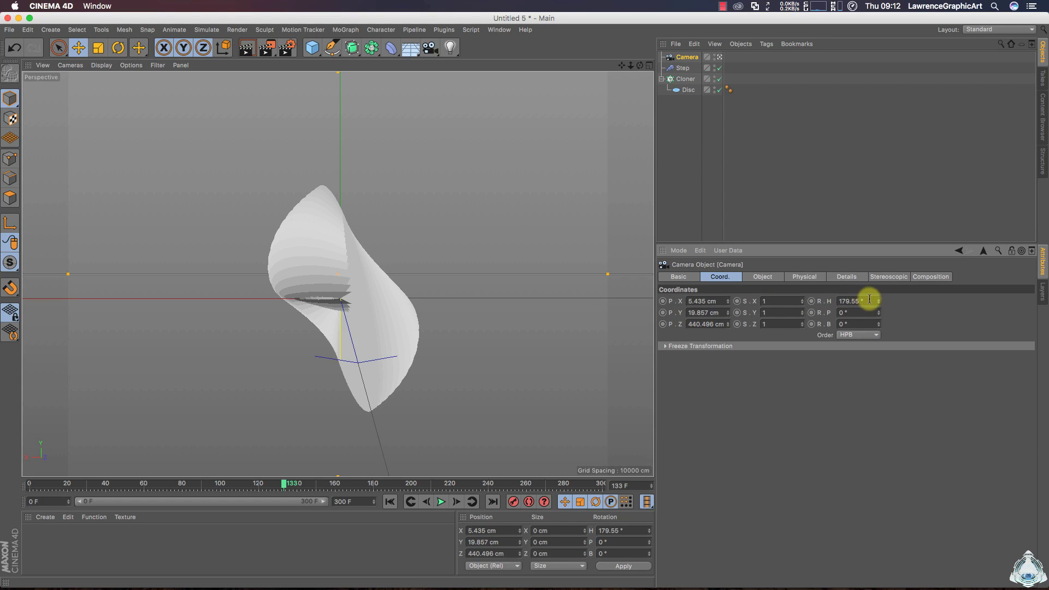
Set the camera heading to 180° and dolly it closer to the spiral.
click(870, 300)
text(180)
key(Return)
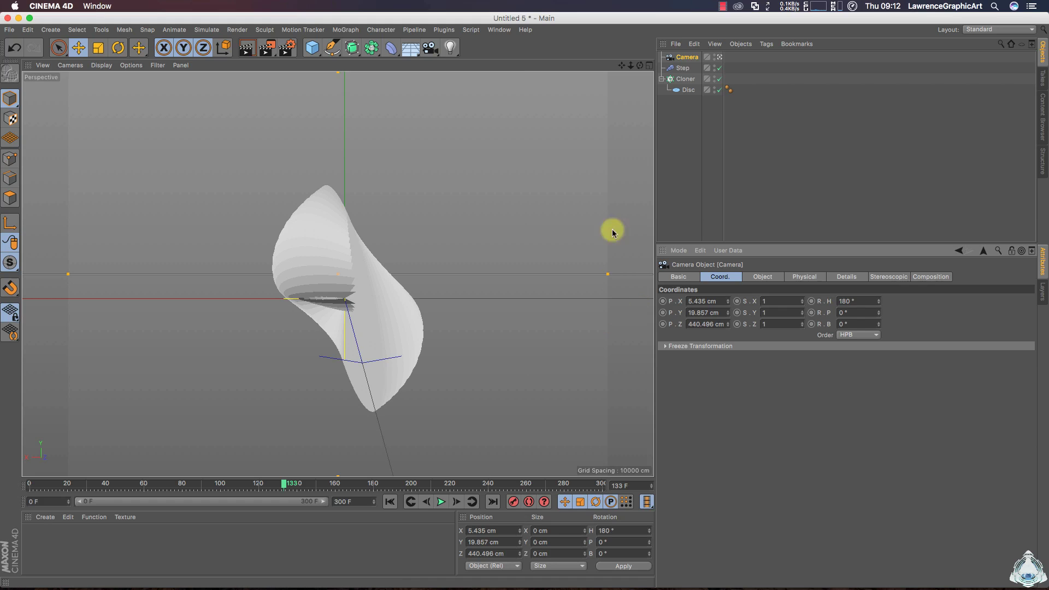
drag(630, 65, 524, 297)
drag(284, 484, 345, 486)
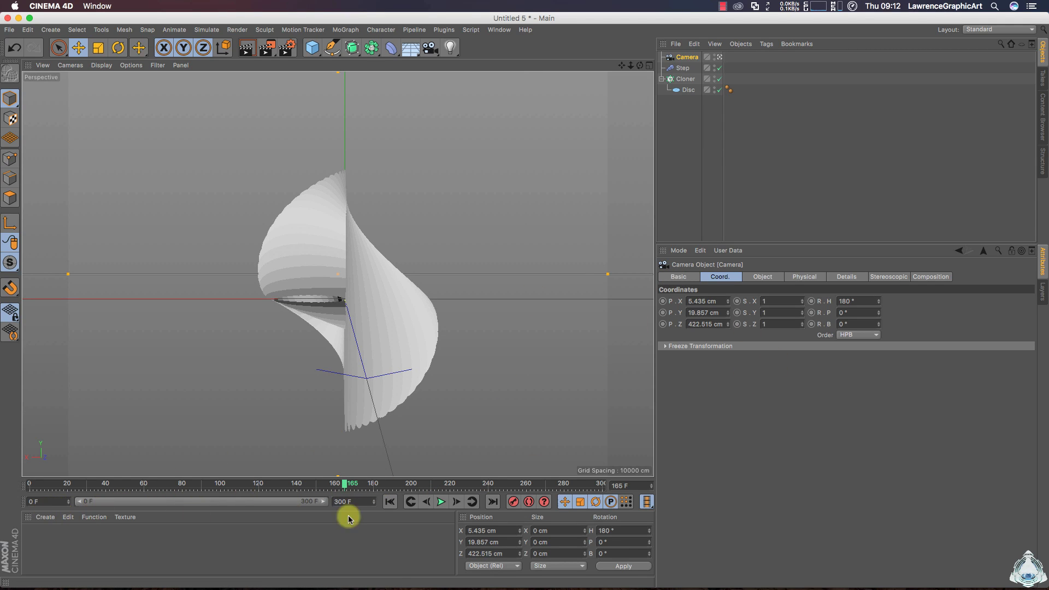
Orbit and dolly the camera around the spiral and record its keyframe at frame 300.
click(513, 502)
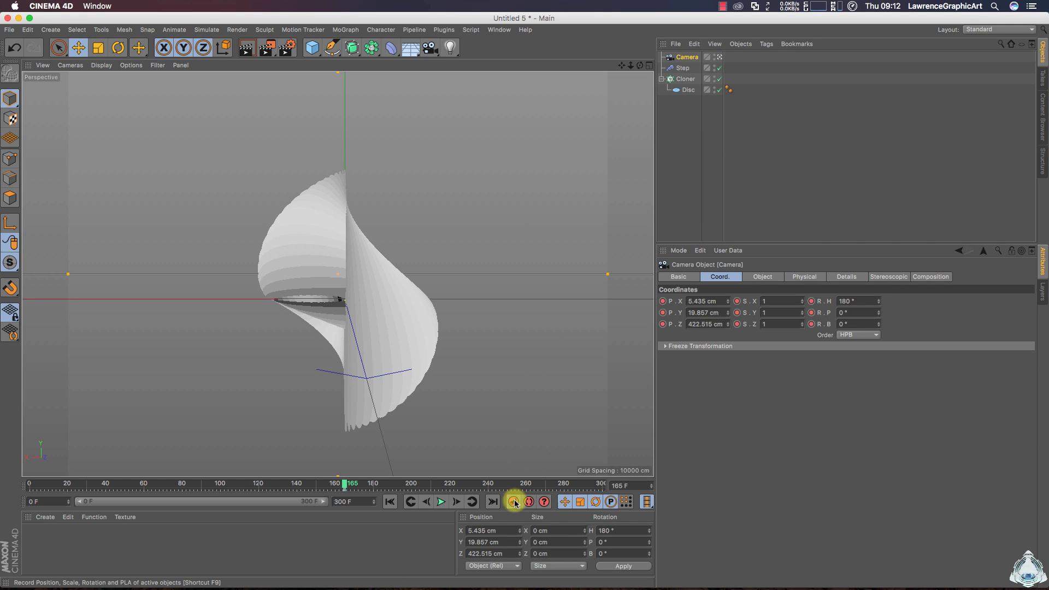
click(513, 503)
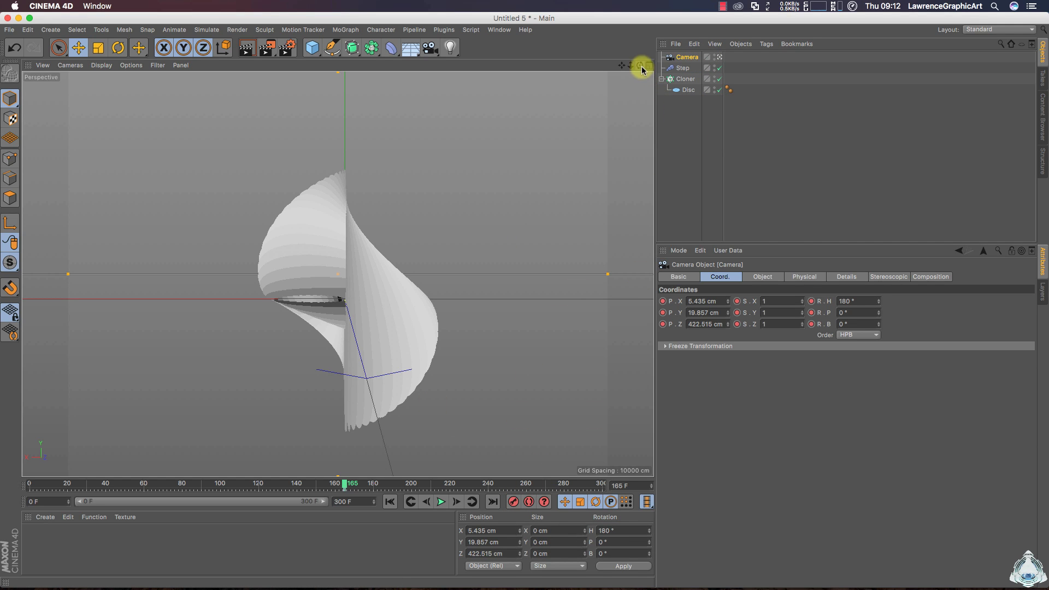
drag(640, 65, 621, 487)
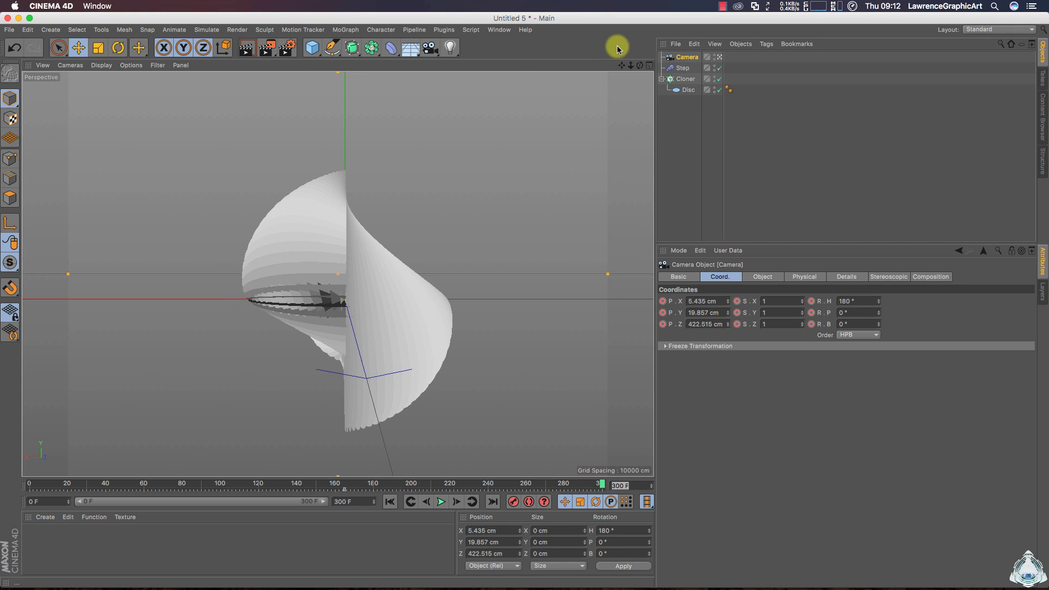
drag(639, 67, 712, 46)
mouse_move(628, 71)
mouse_down()
mouse_move(664, 73)
mouse_move(621, 57)
mouse_up()
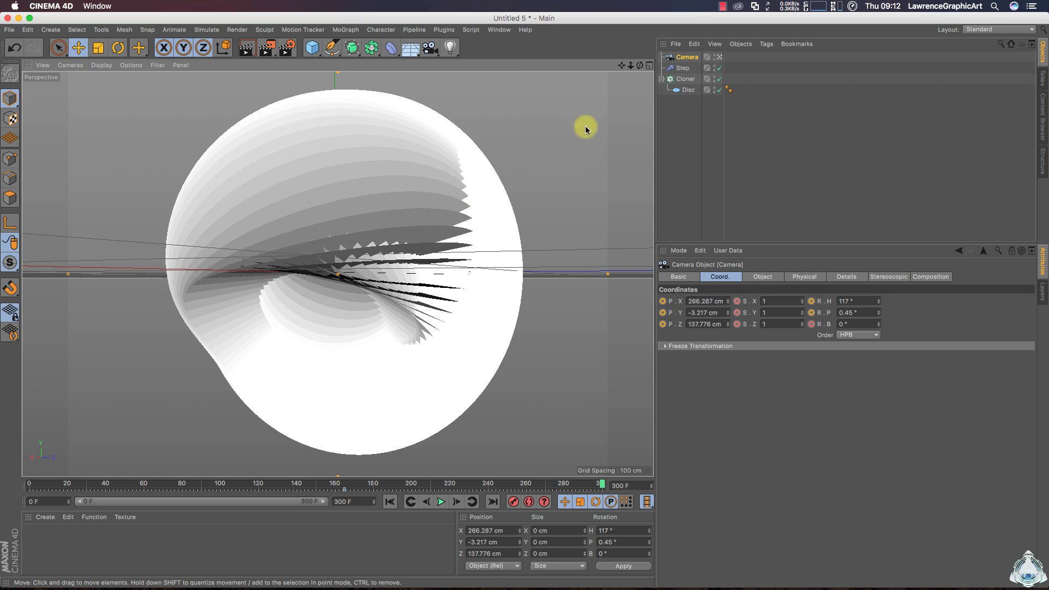
click(513, 501)
Move the camera closer around frame 165, record a keyframe, and preview the move.
drag(600, 485, 304, 481)
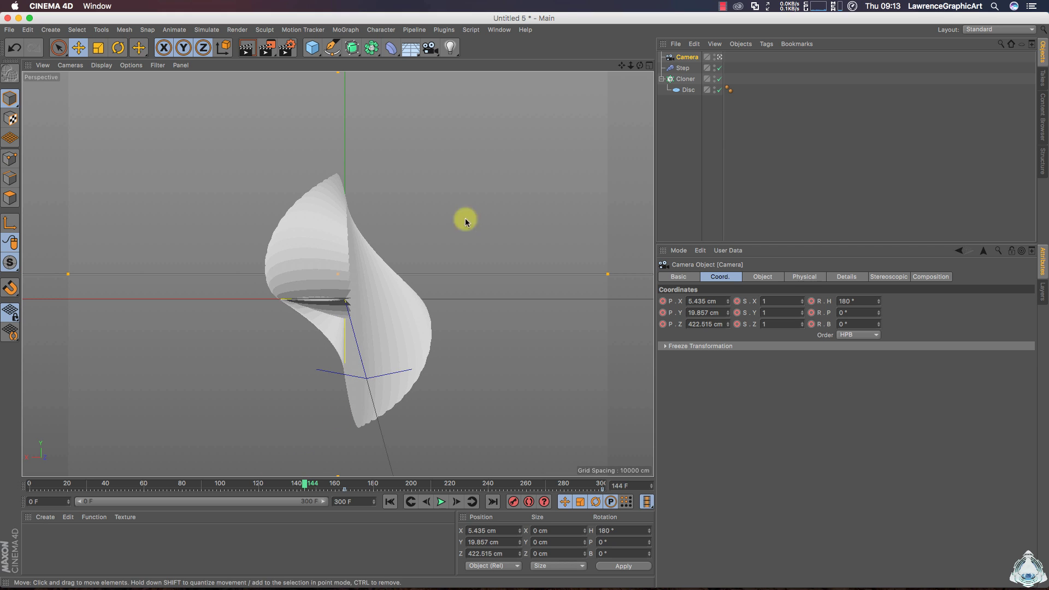
mouse_move(631, 62)
mouse_down()
mouse_move(615, 36)
mouse_move(628, 71)
mouse_up()
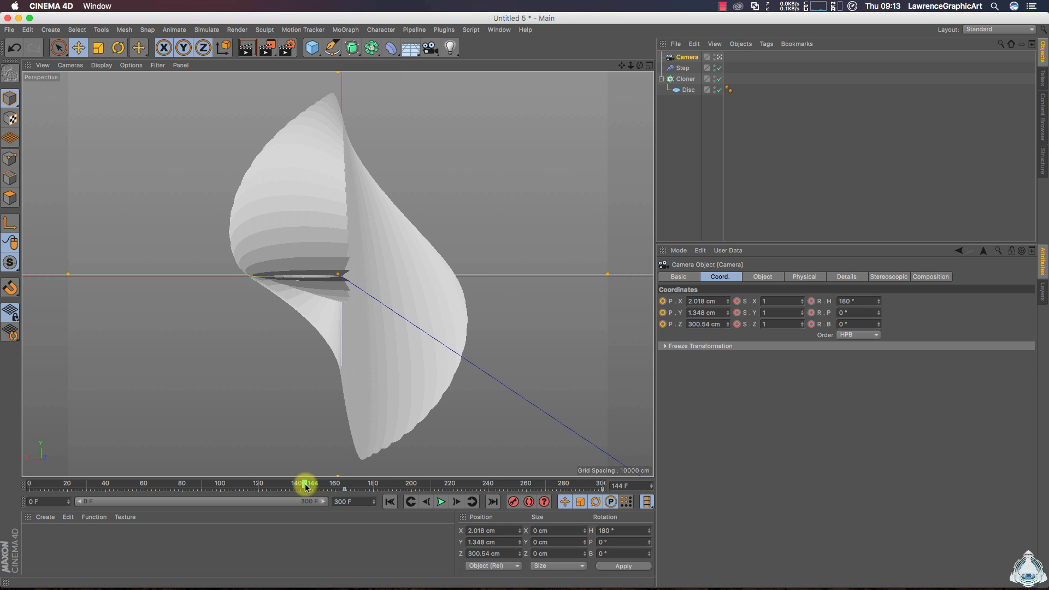
drag(304, 486, 344, 495)
mouse_move(631, 65)
mouse_down()
mouse_move(620, 63)
mouse_move(627, 69)
mouse_up()
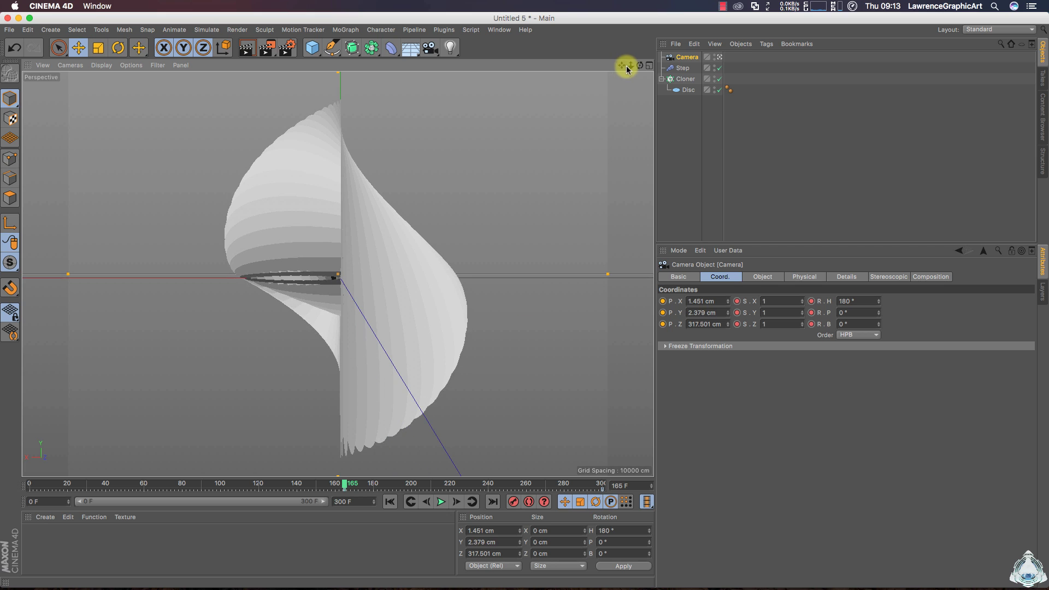
scroll(338, 274, up, 2)
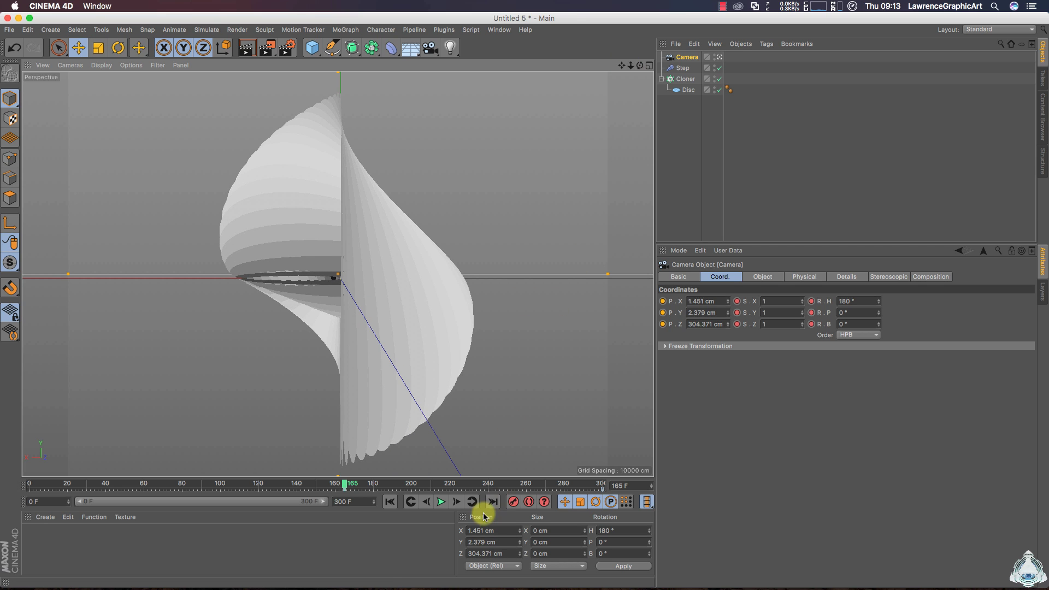
click(514, 502)
mouse_move(344, 486)
mouse_down()
mouse_move(7, 487)
mouse_move(598, 477)
mouse_move(346, 490)
mouse_up()
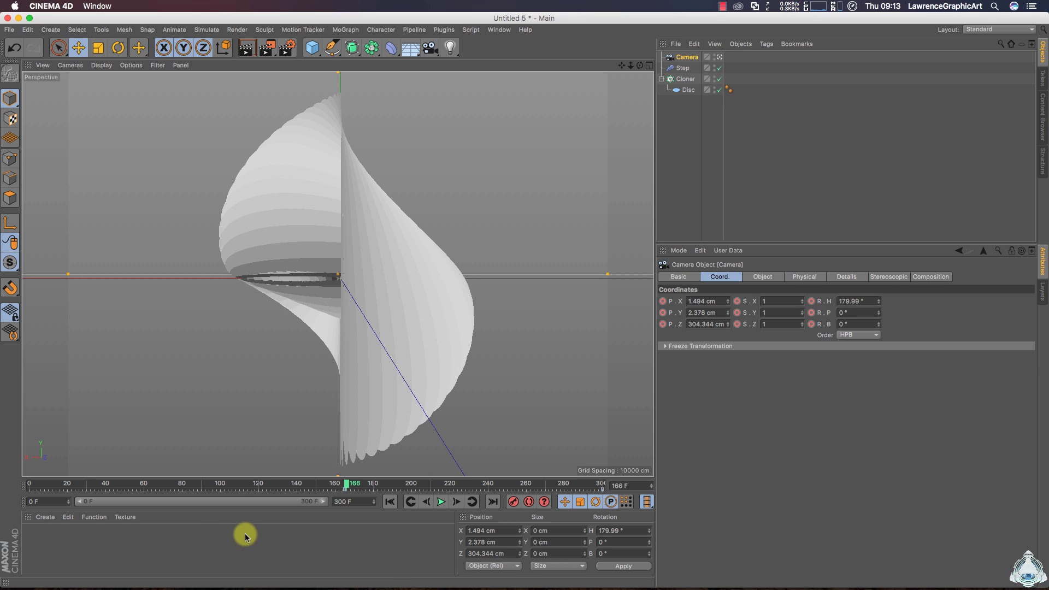
Create a new material Mat and open it in the Material Editor.
double_click(152, 542)
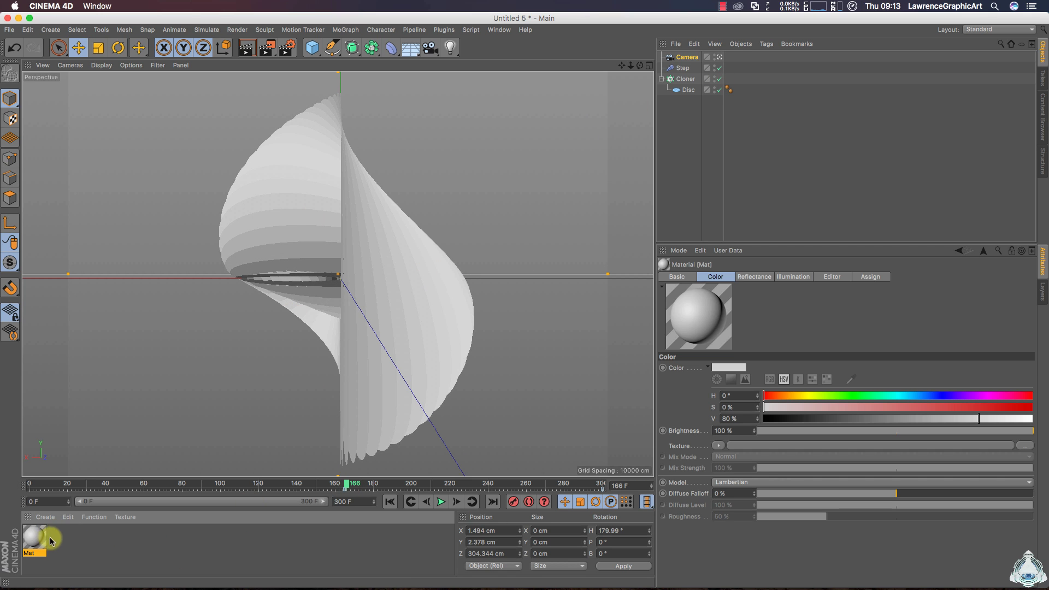
double_click(33, 538)
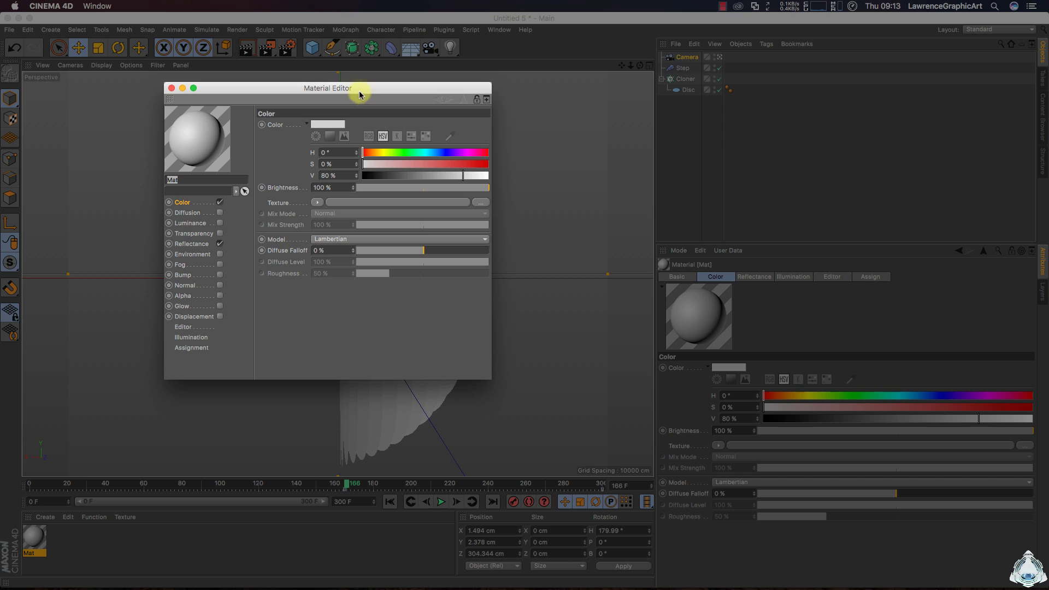
drag(361, 88, 484, 86)
Turn off Color and Reflectance, and enable Luminance with a Fresnel texture.
click(344, 200)
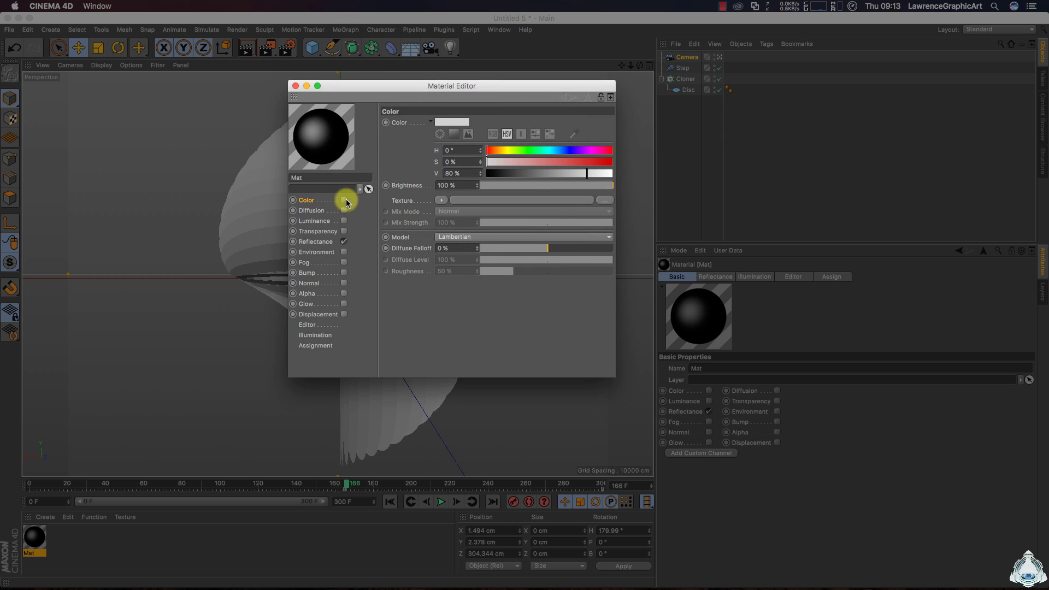
click(344, 242)
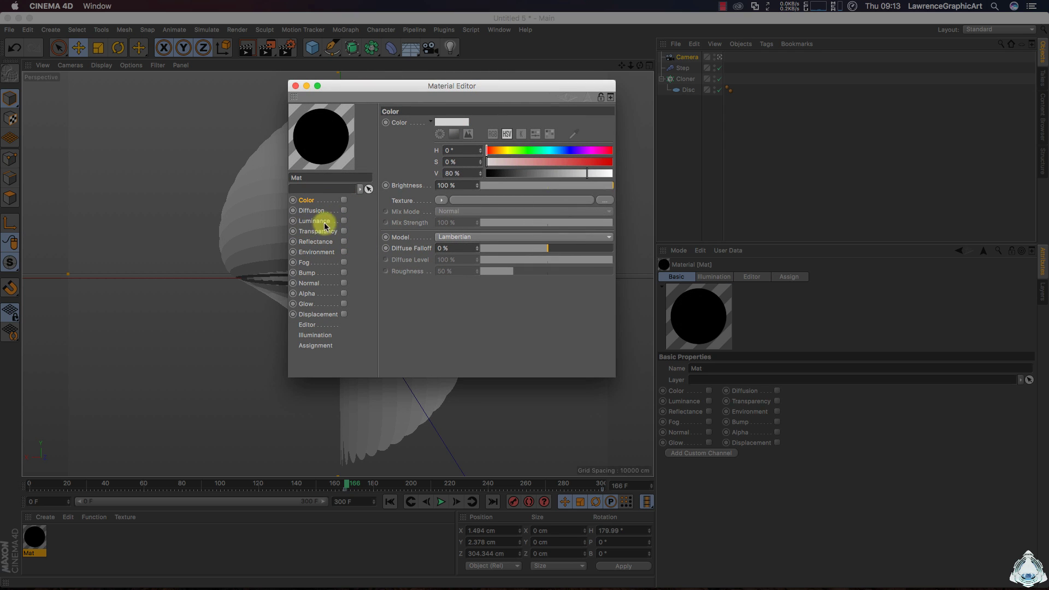
click(343, 222)
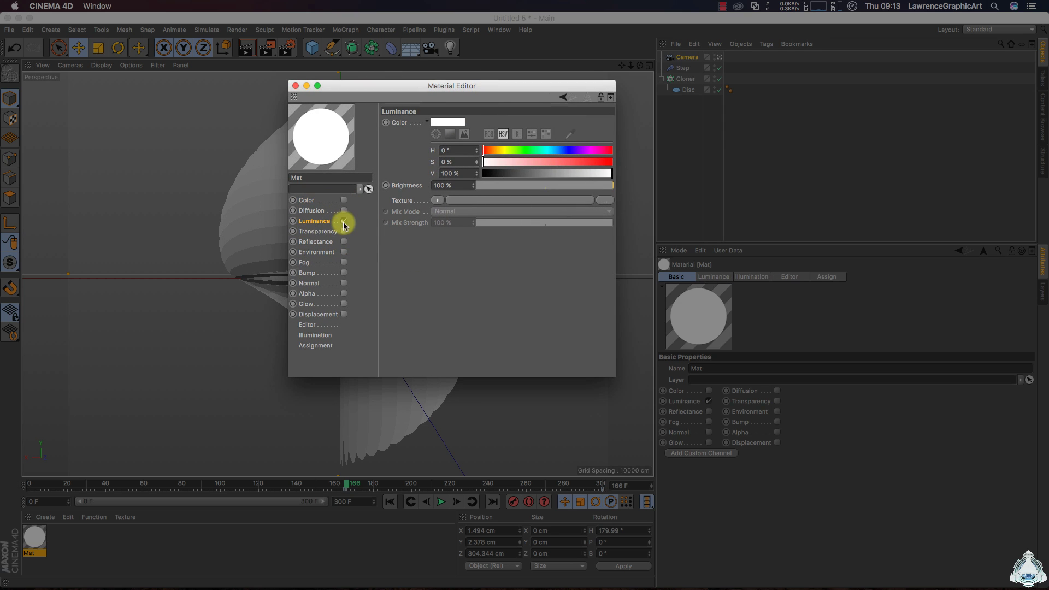
click(436, 201)
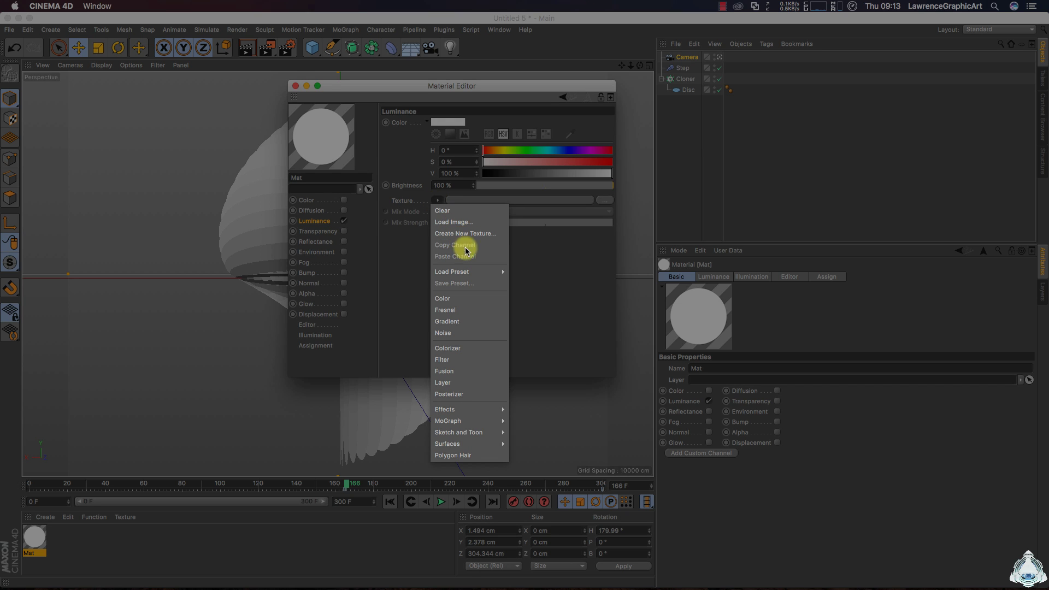
click(459, 310)
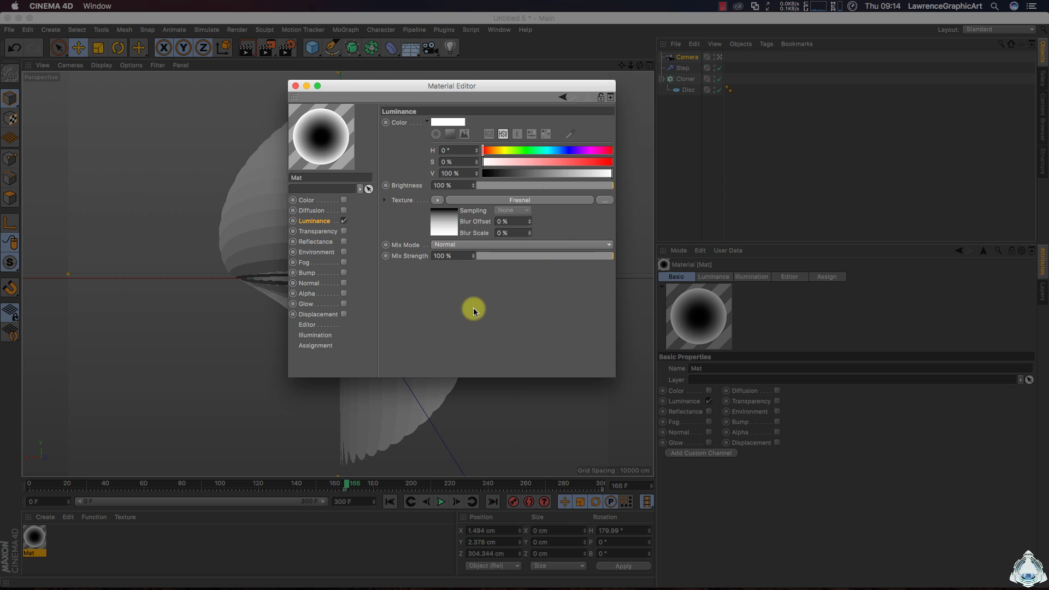
Set the Fresnel gradient's first knot to fully saturated yellow.
click(447, 223)
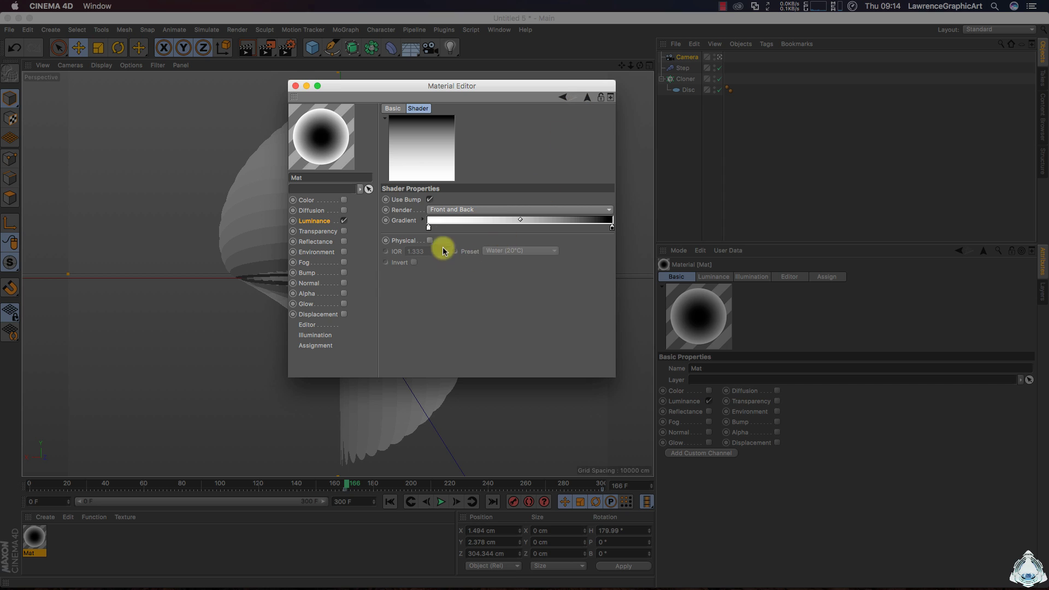
double_click(428, 228)
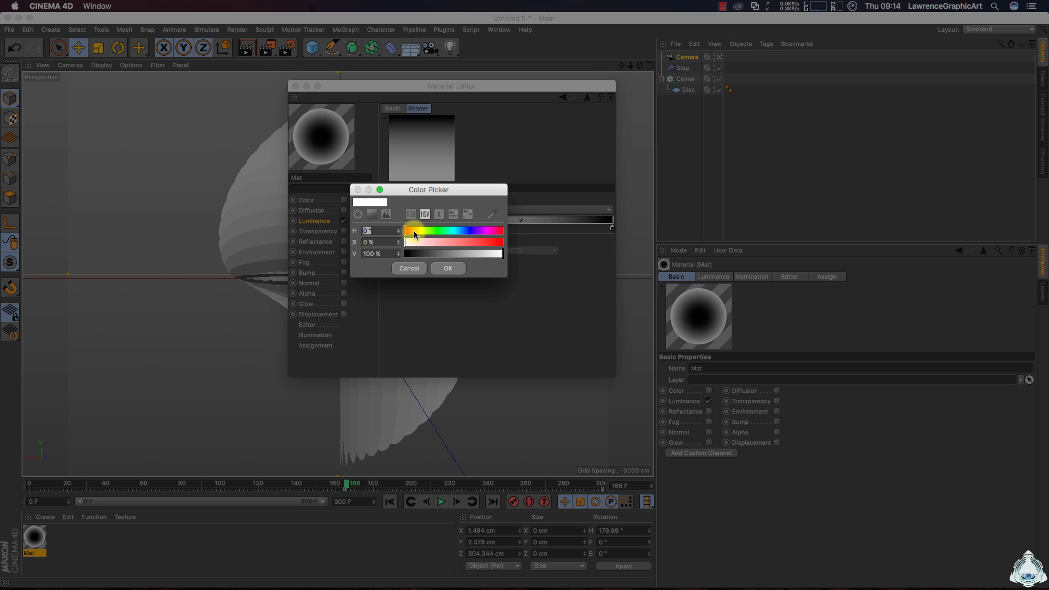
click(421, 232)
drag(493, 242, 541, 241)
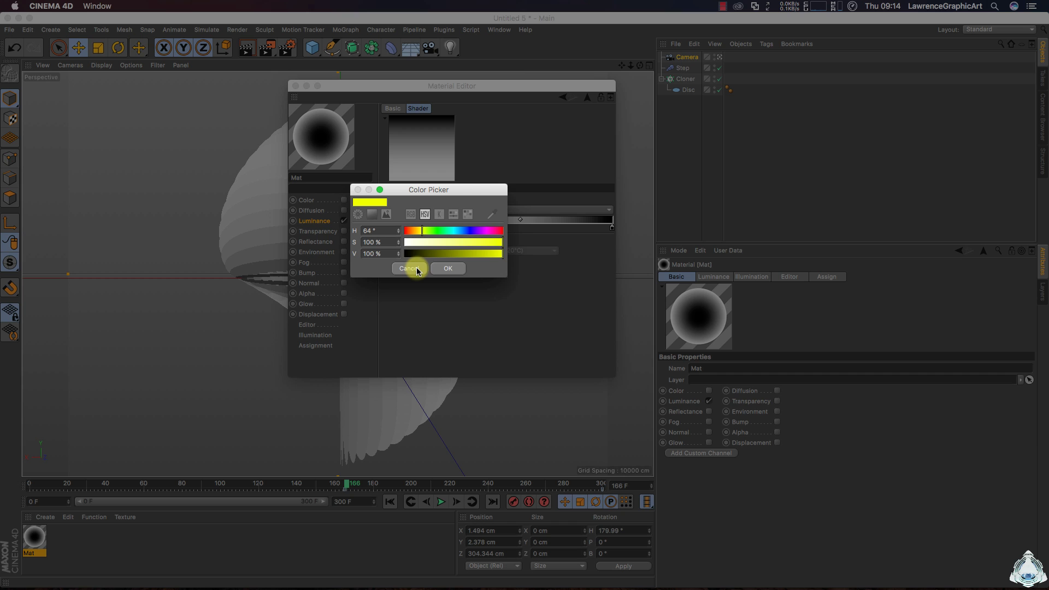
click(445, 269)
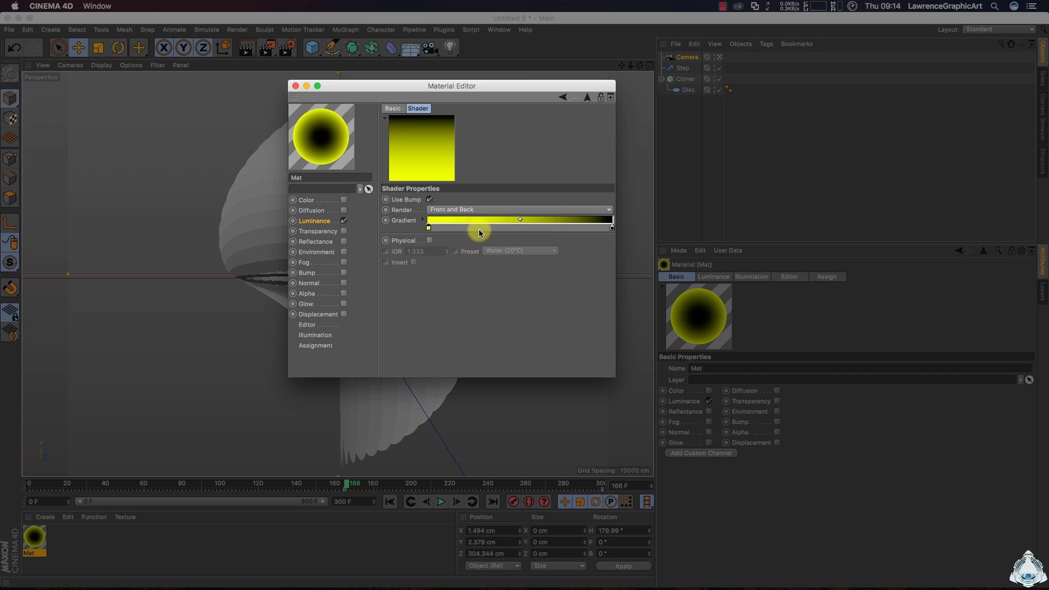
Add a red knot, nudge it right, and add a blue knot to the gradient.
click(479, 232)
double_click(480, 230)
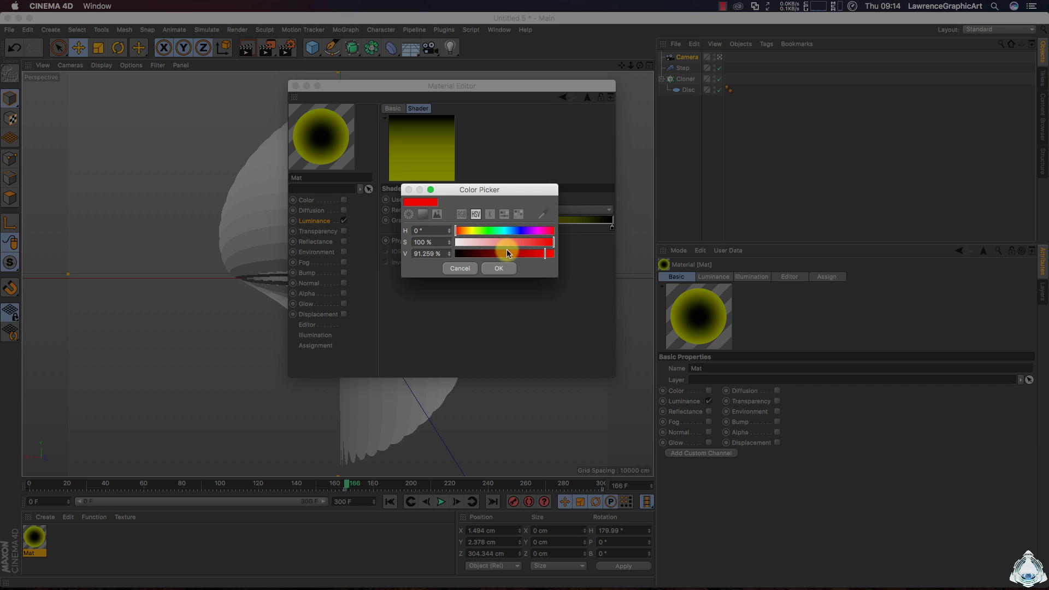
drag(544, 256, 569, 257)
click(498, 268)
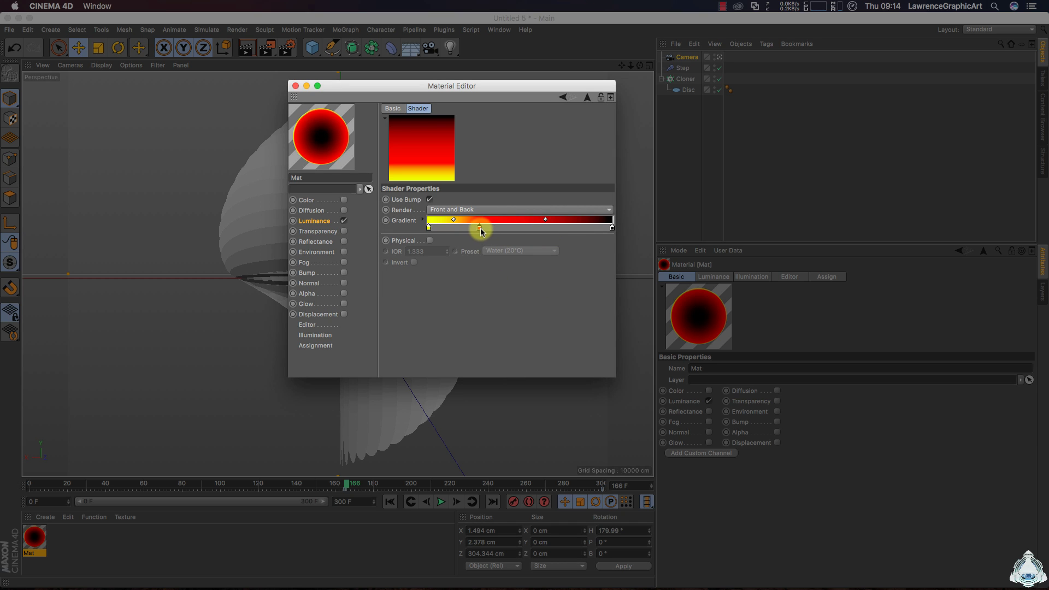
drag(495, 229, 501, 229)
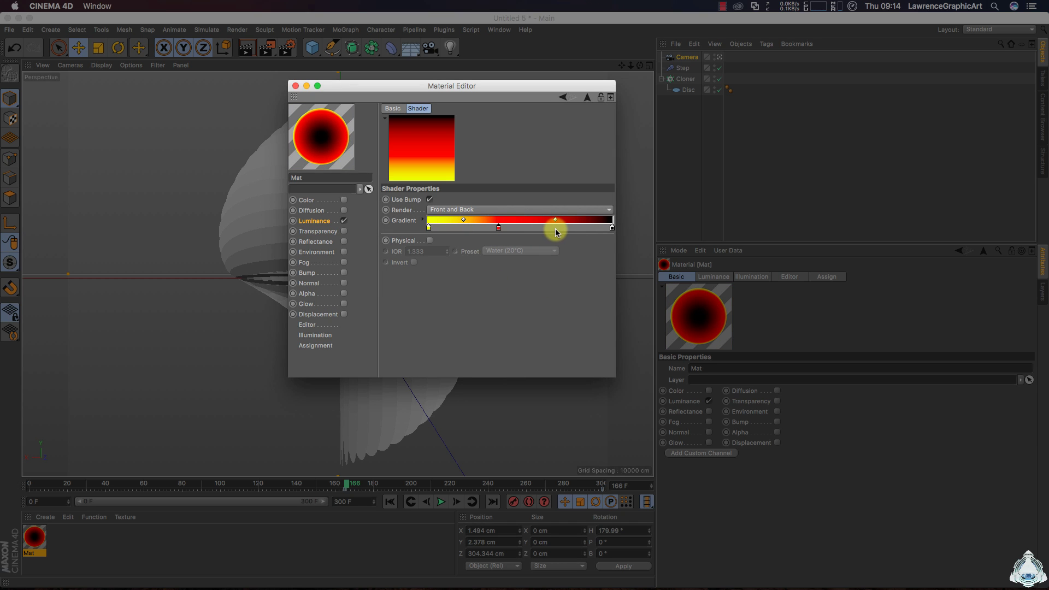
double_click(554, 228)
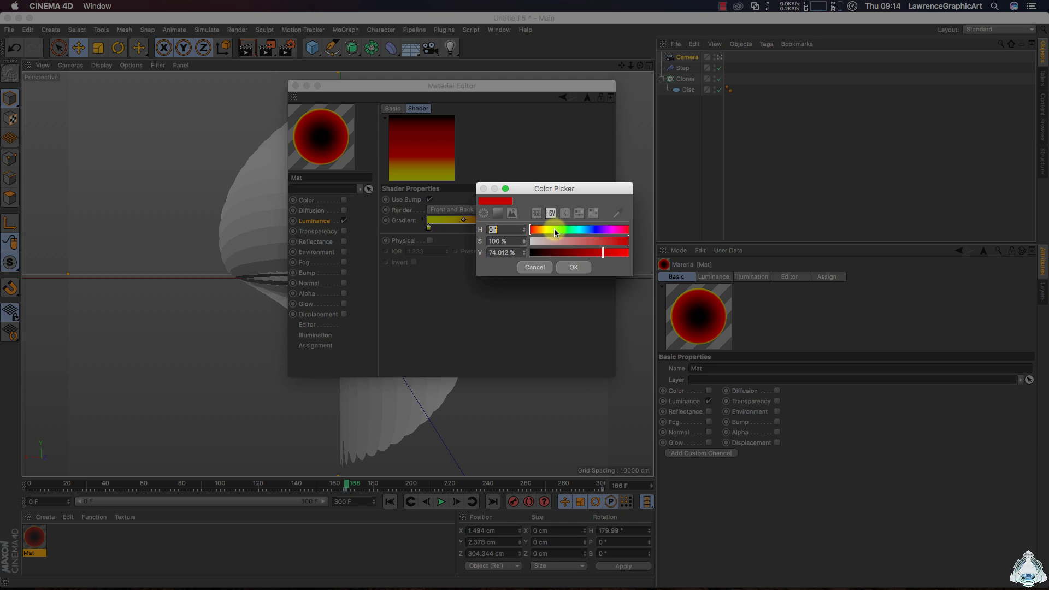
click(595, 230)
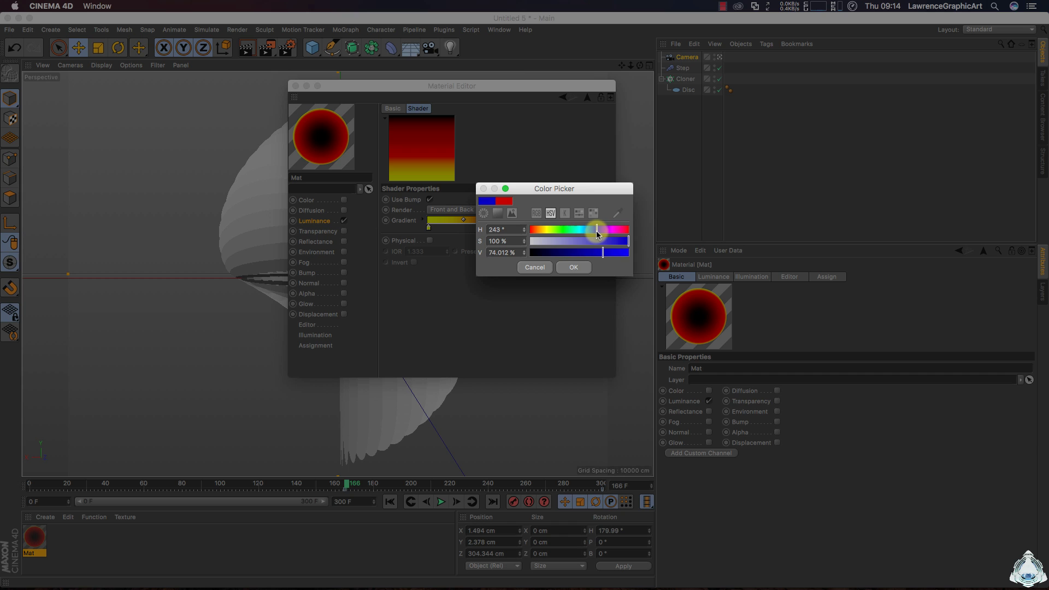
click(575, 267)
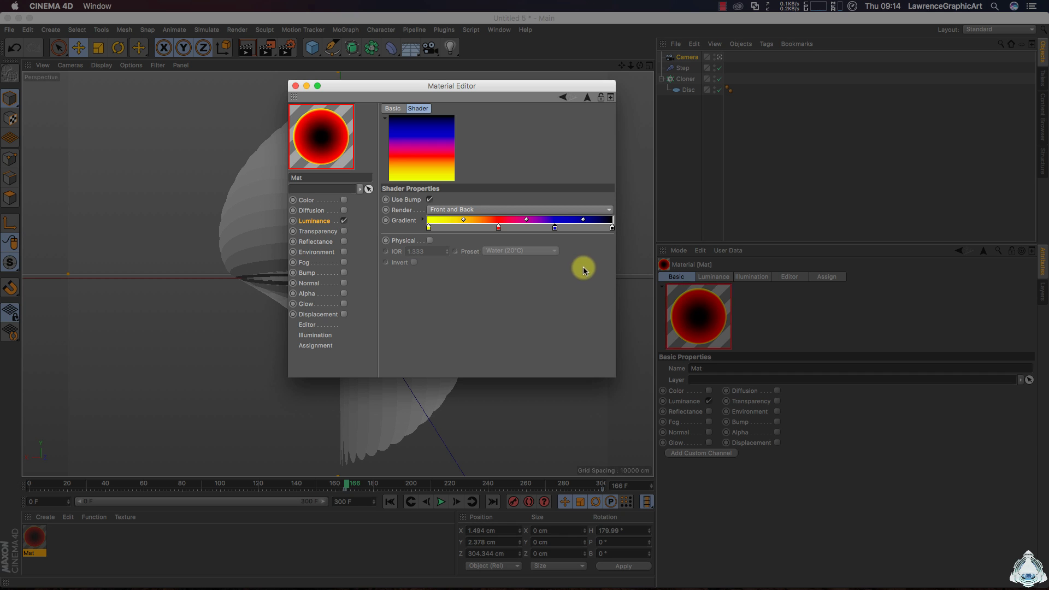
Set the rightmost knot to cyan at 100% S and V, then return to Luminance.
double_click(612, 228)
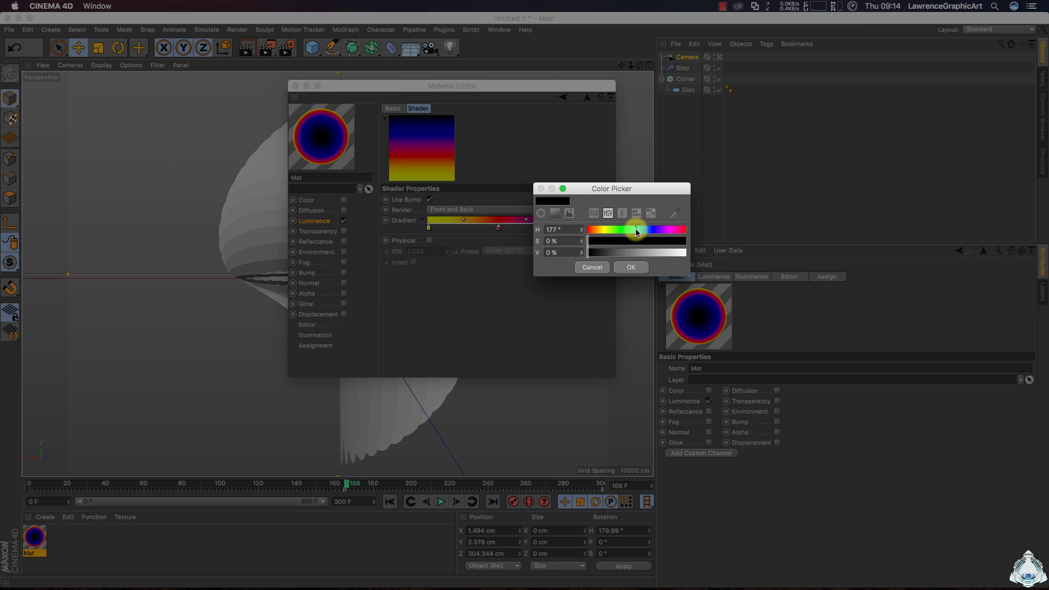
click(684, 241)
click(684, 253)
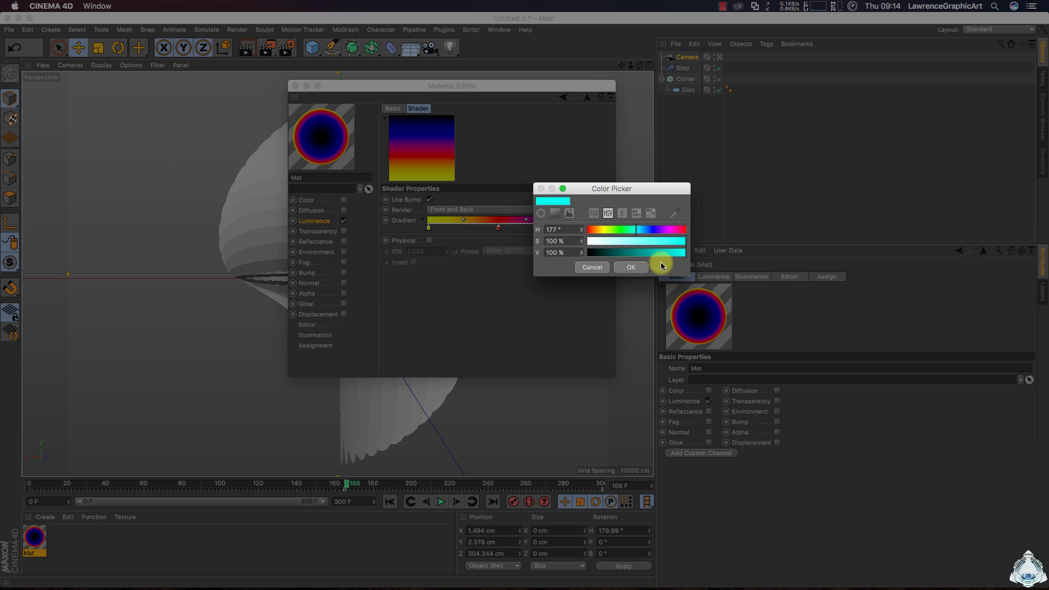
click(631, 267)
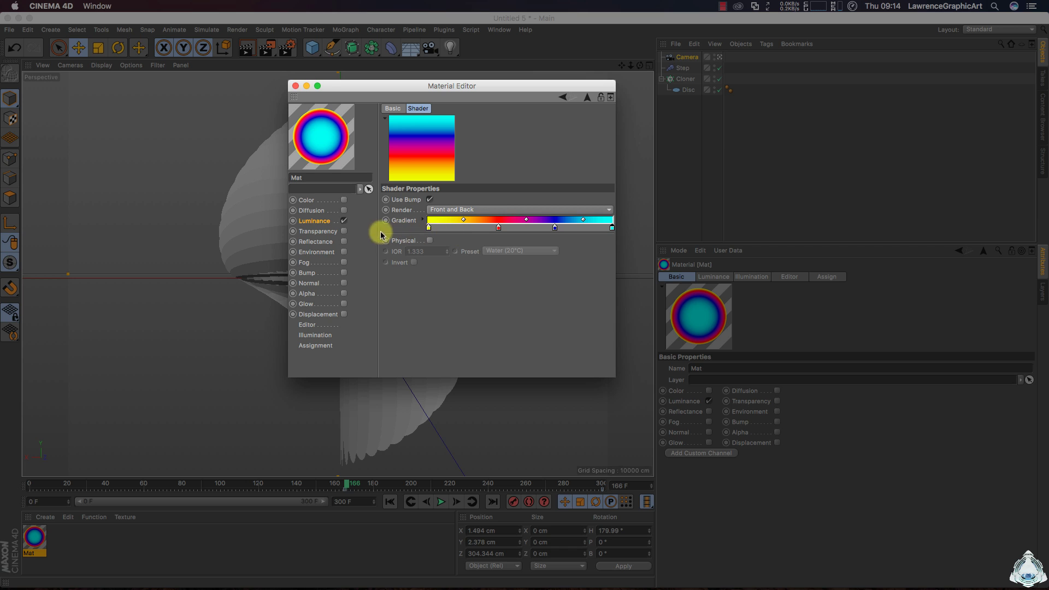
click(315, 222)
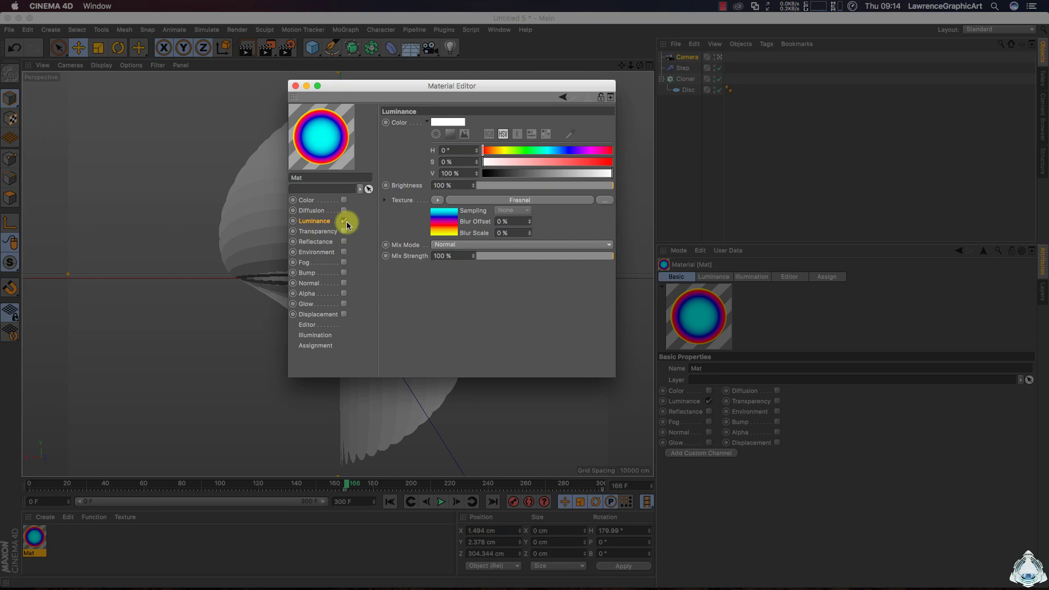
Apply the Mat material to the Cloner and play the animation to preview its yellow-red-purple bands.
click(295, 86)
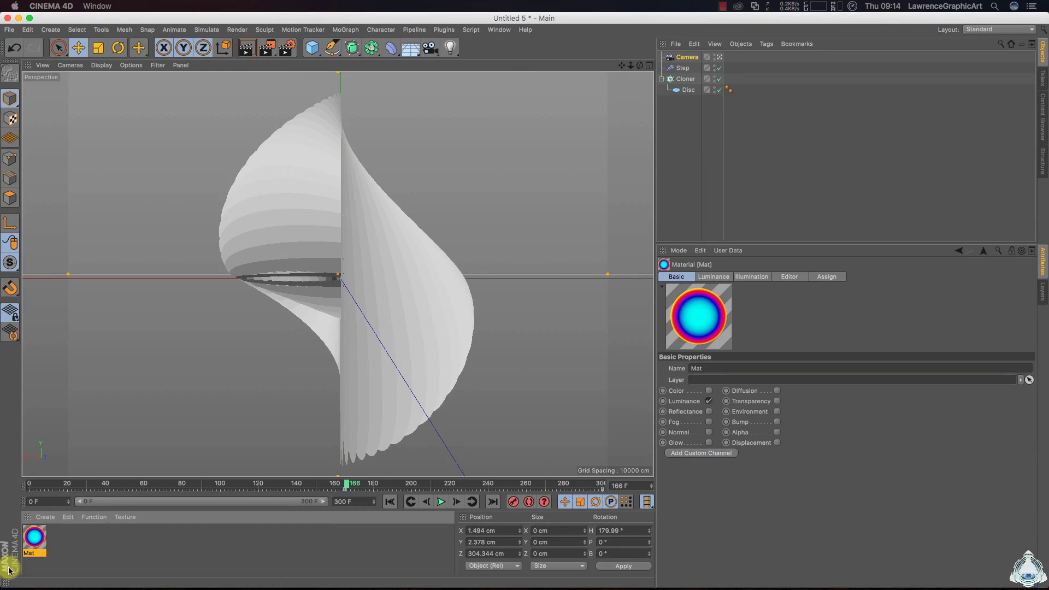
drag(34, 544, 365, 371)
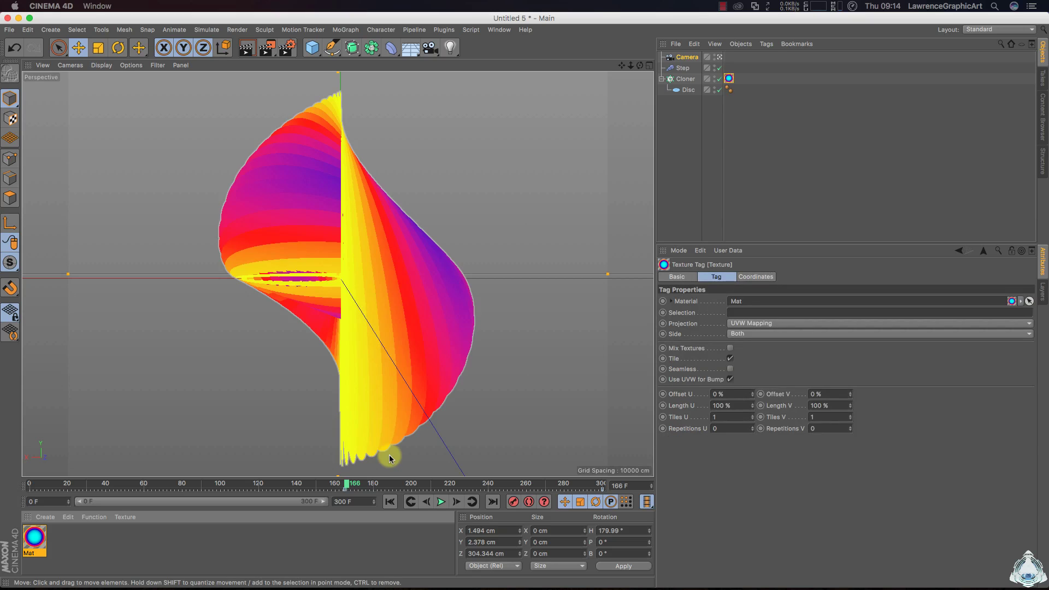
click(441, 502)
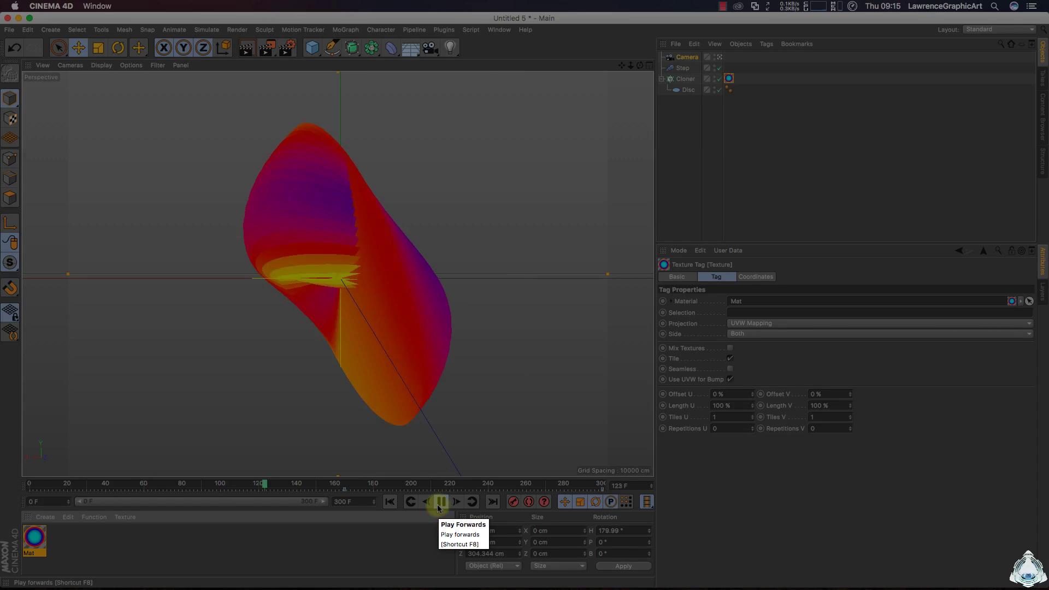
click(440, 503)
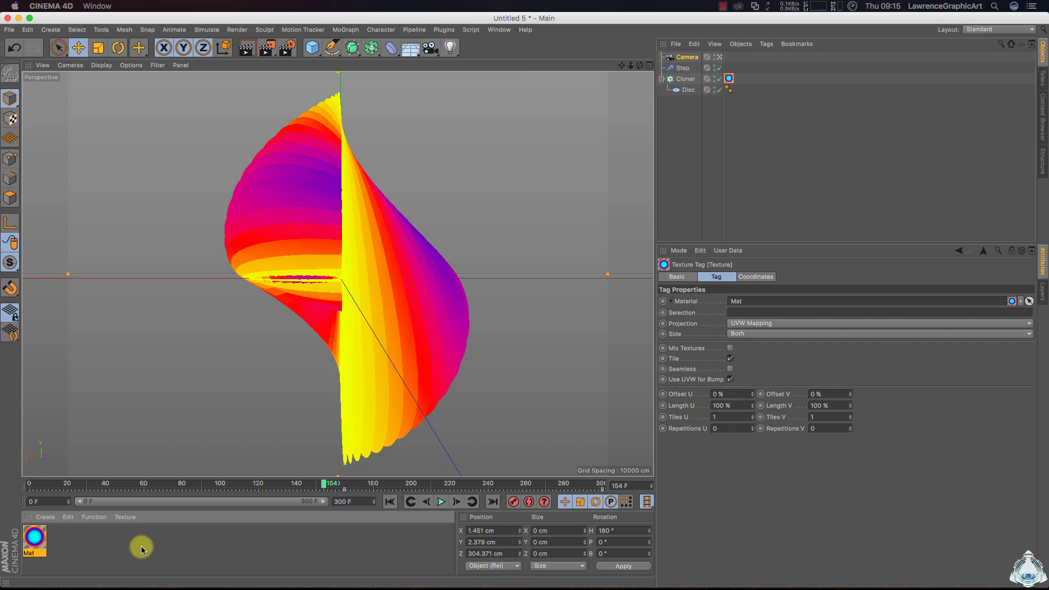
Create a new material Mat.1 and switch off its Reflectance channel.
double_click(115, 548)
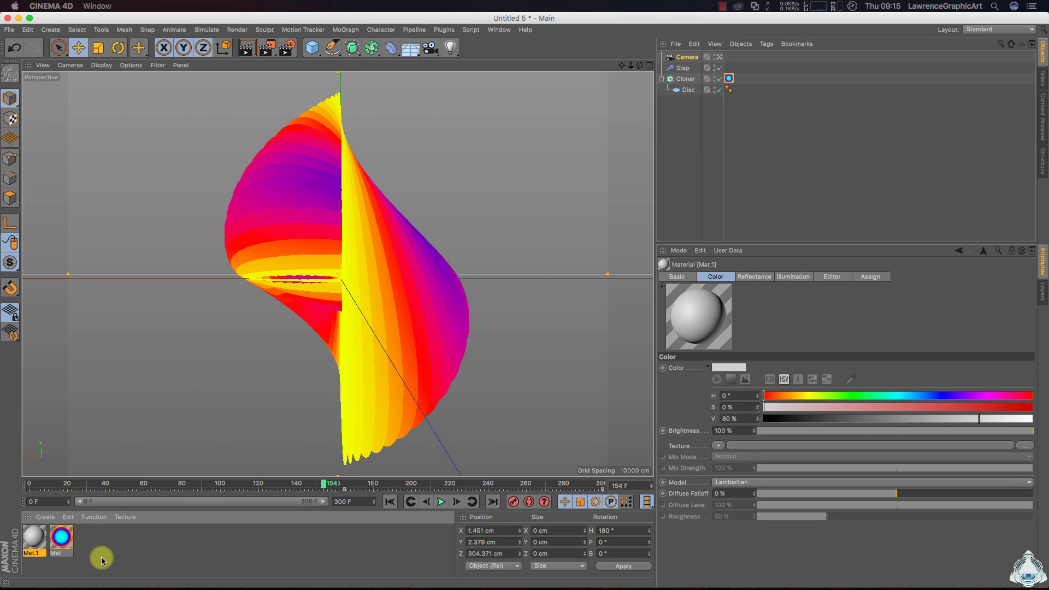
double_click(34, 539)
drag(368, 82, 506, 77)
click(322, 212)
click(328, 234)
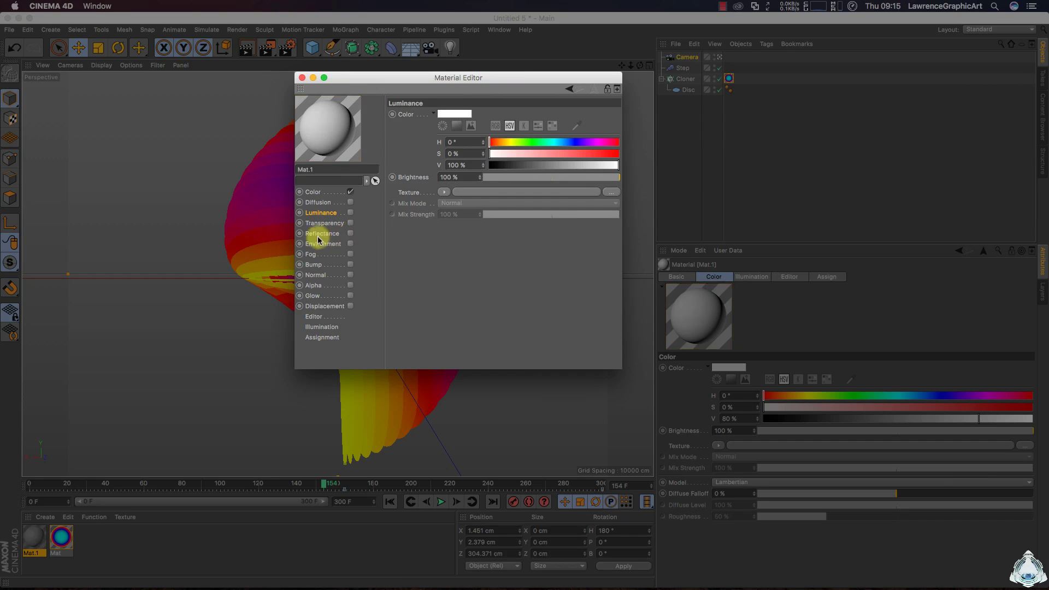
Give Mat.1's Color channel an inverted 2D - Circular Gradient texture running white outward.
click(317, 193)
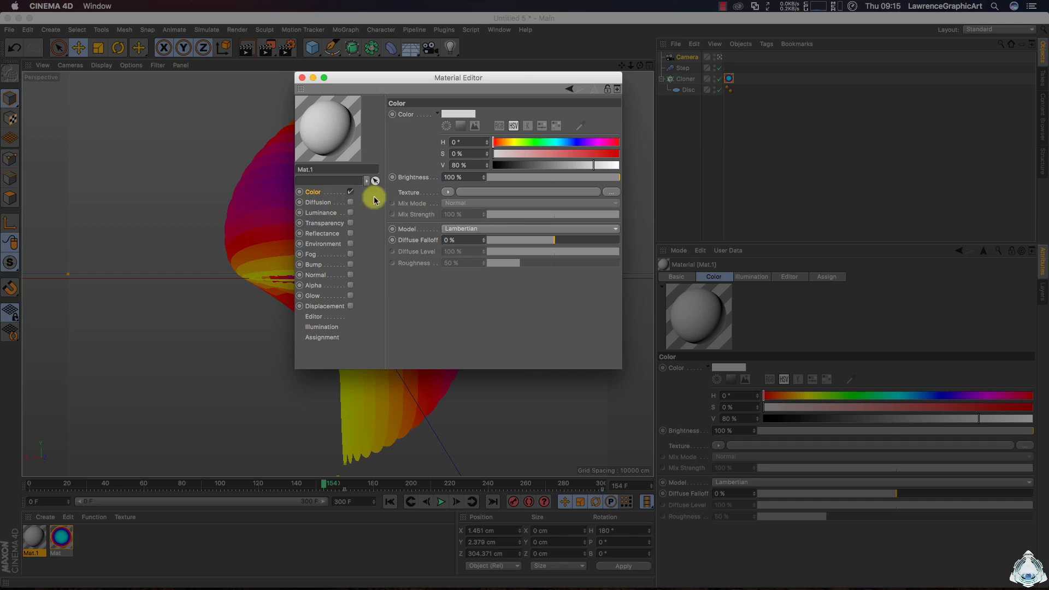
click(447, 192)
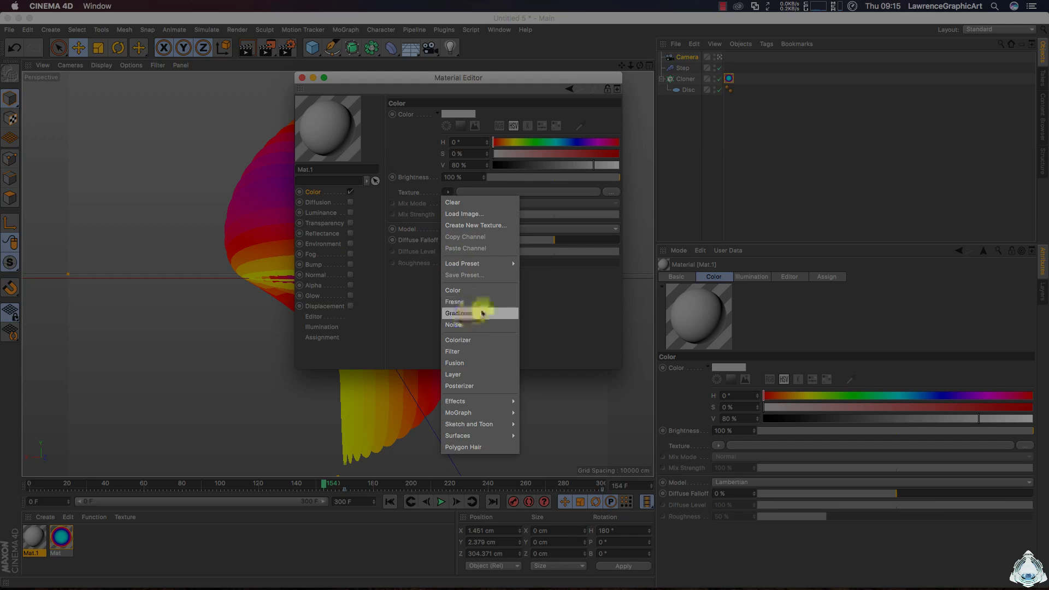
click(468, 314)
click(454, 218)
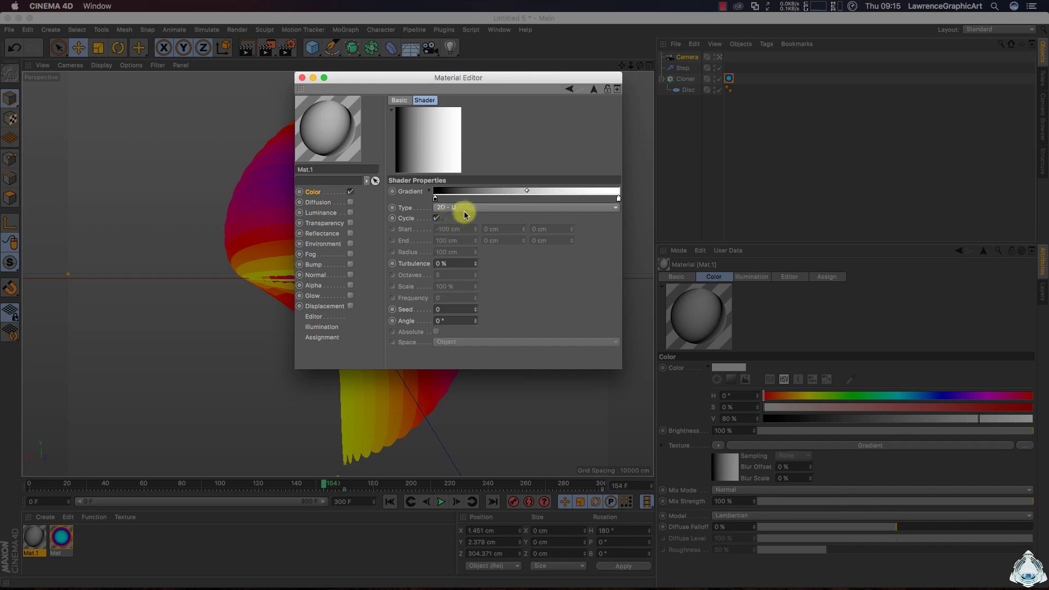
click(458, 210)
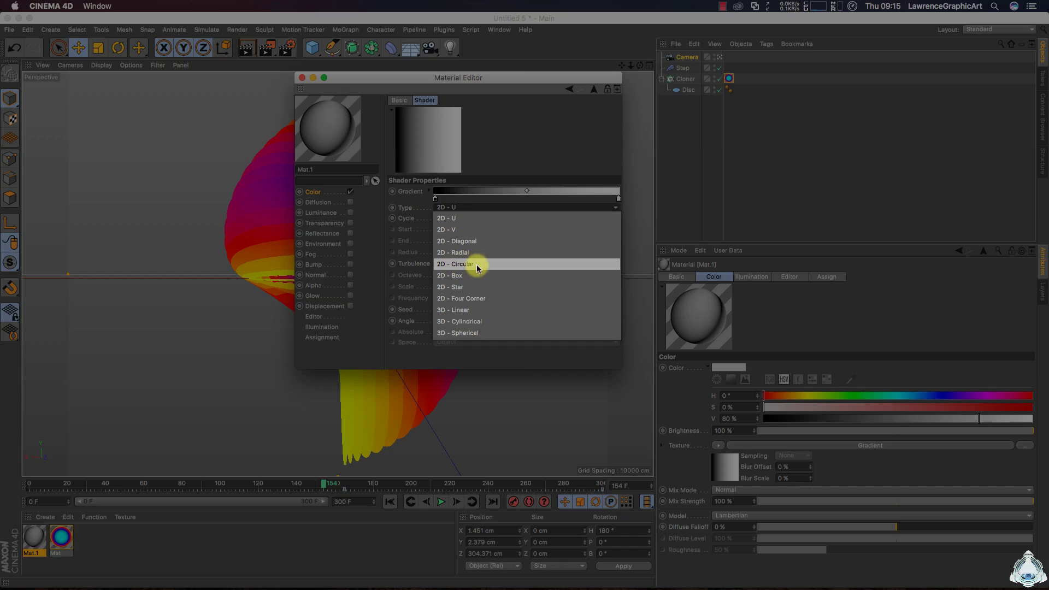
click(477, 267)
right_click(435, 202)
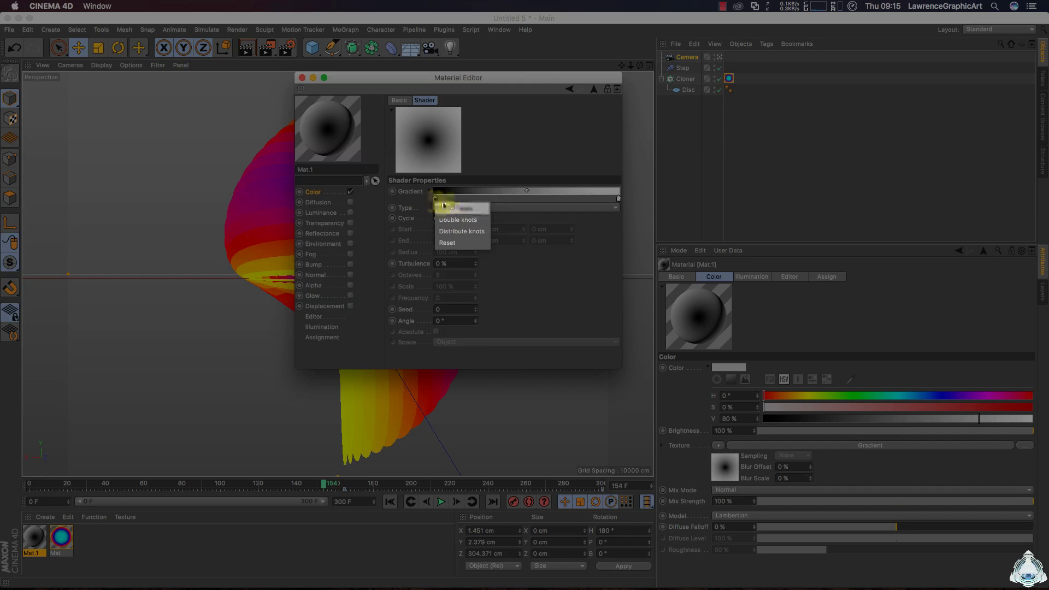
click(456, 209)
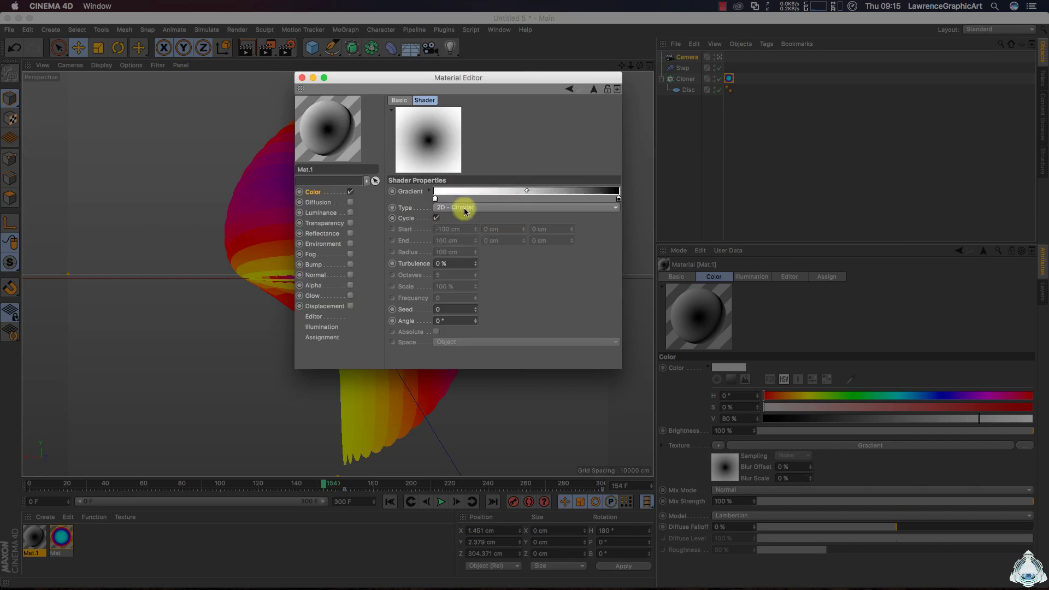
Set the gradient's edge knot to a saturated violet at hue 259°.
double_click(618, 200)
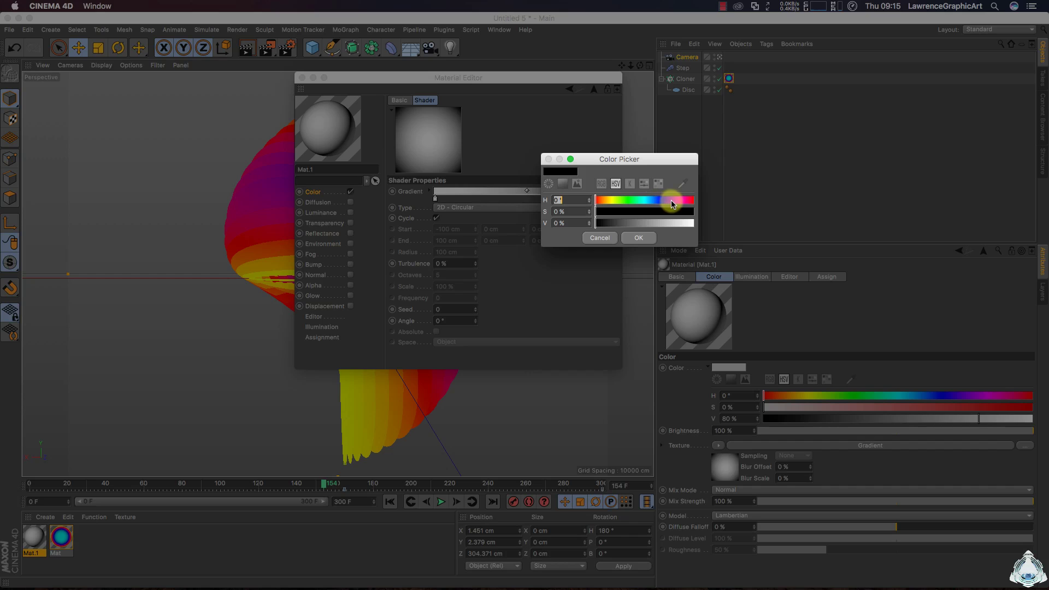
click(671, 200)
click(668, 200)
click(693, 211)
click(692, 223)
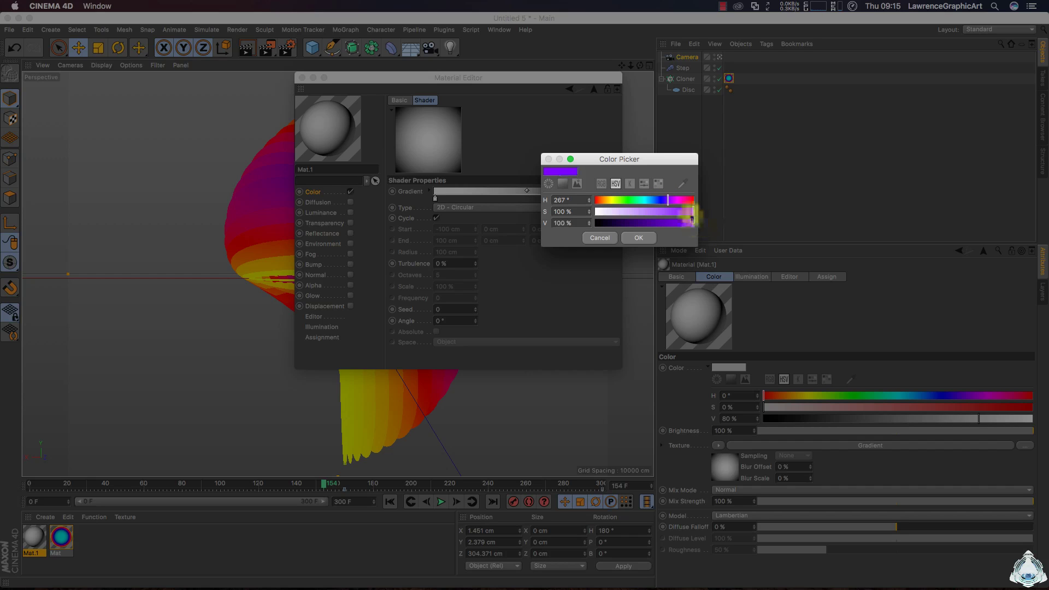
click(665, 201)
click(640, 238)
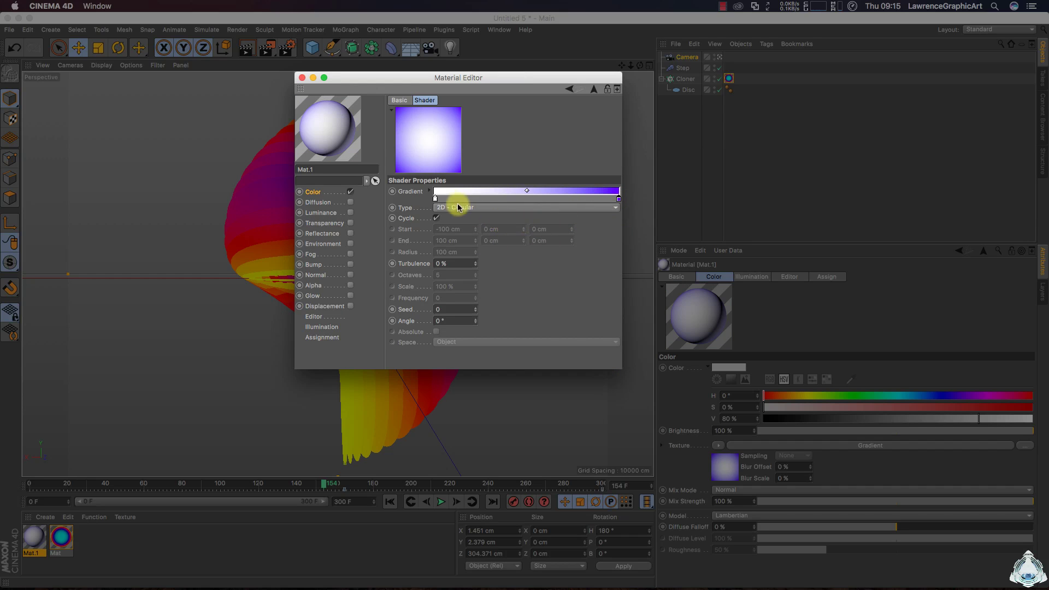
click(302, 77)
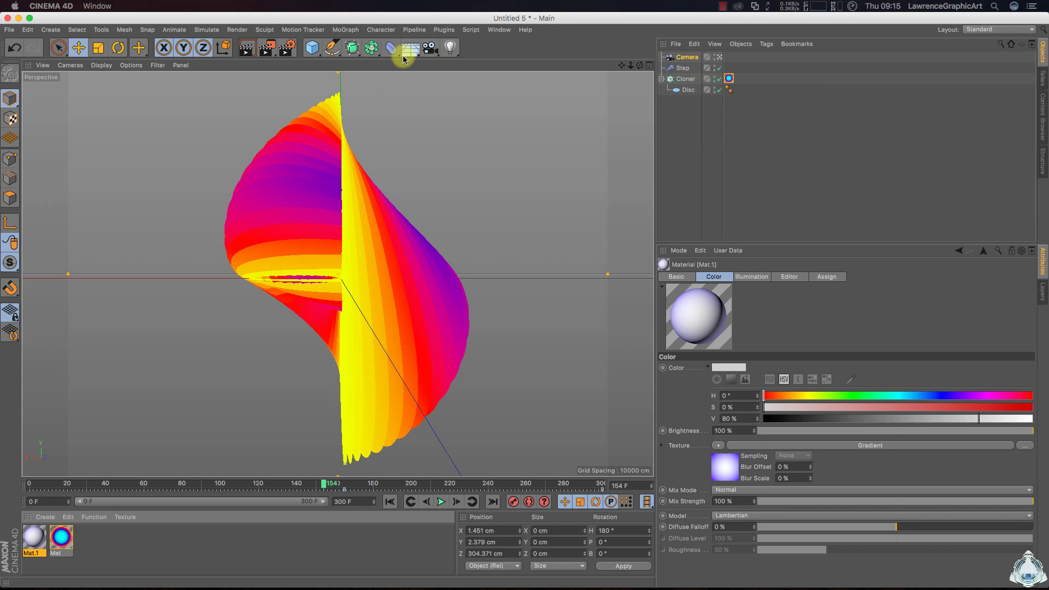
Add a Background object, assign Mat.1 to it, and scrub to an earlier frame.
click(410, 50)
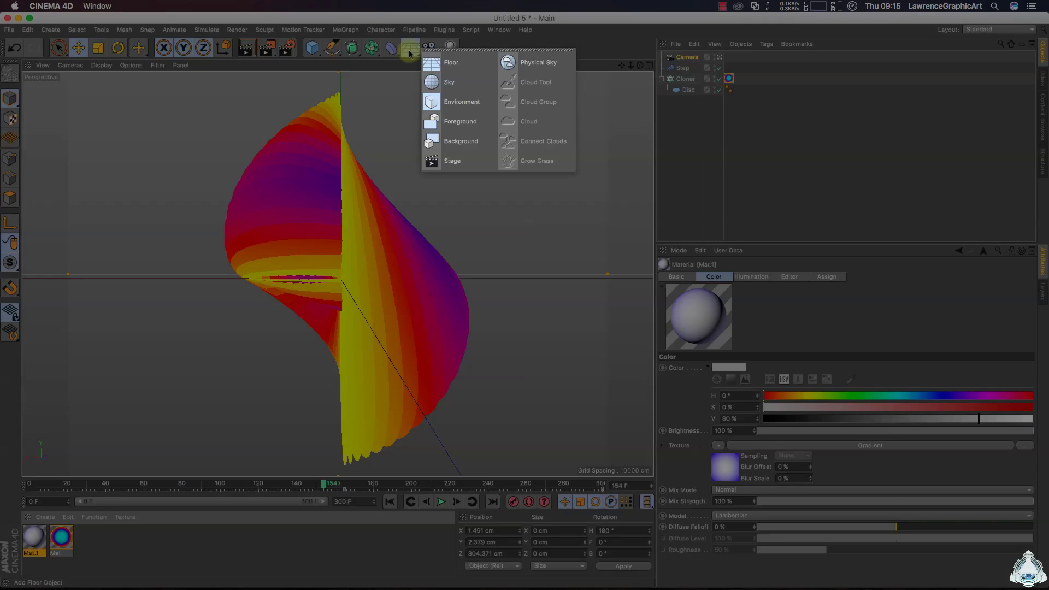
click(470, 141)
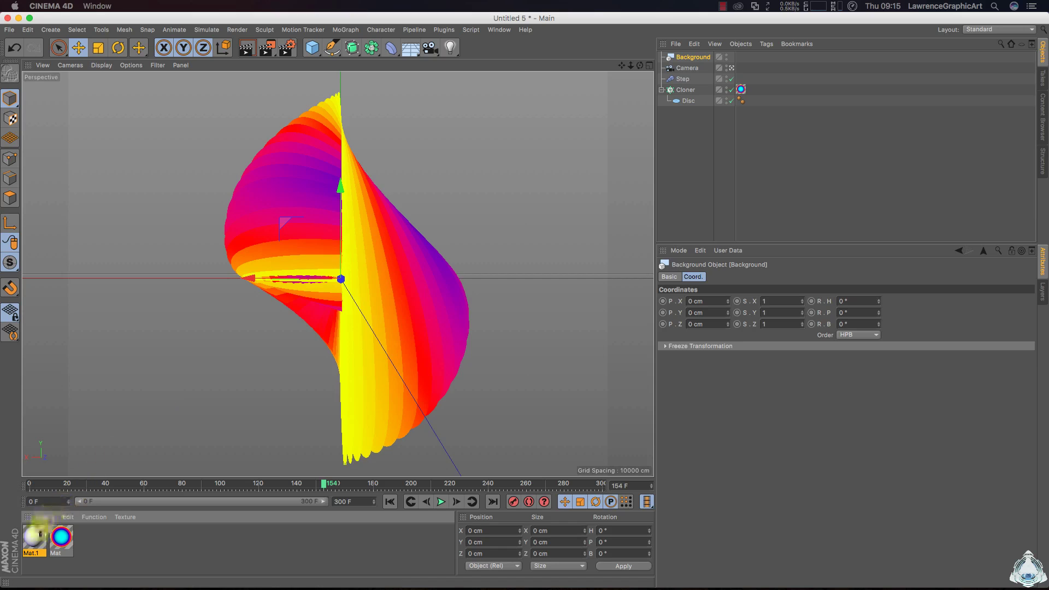
drag(35, 536, 735, 57)
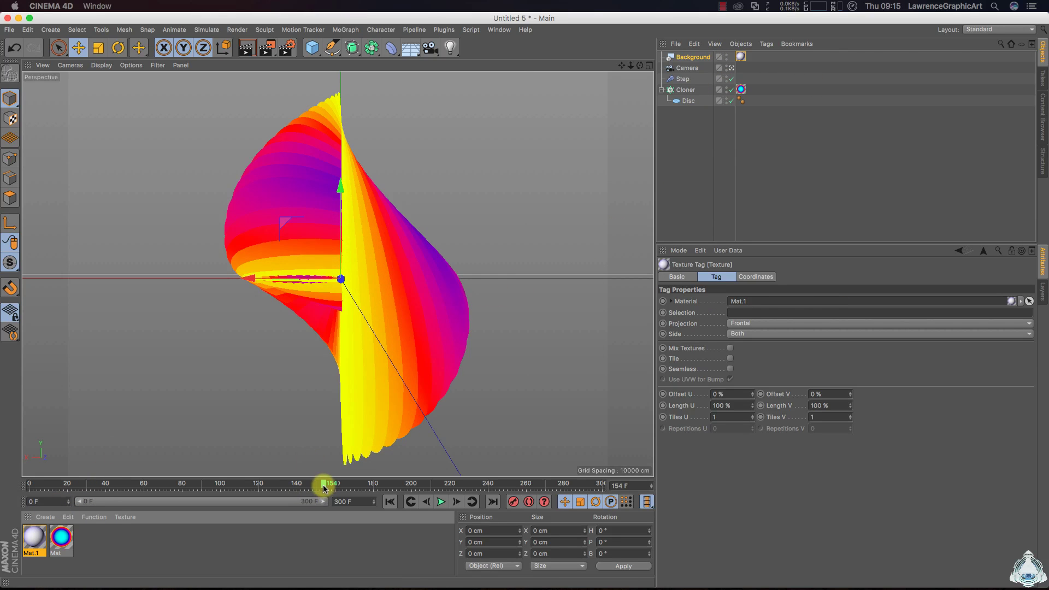
mouse_move(326, 484)
mouse_down()
mouse_move(191, 484)
mouse_move(161, 496)
mouse_move(325, 485)
mouse_up()
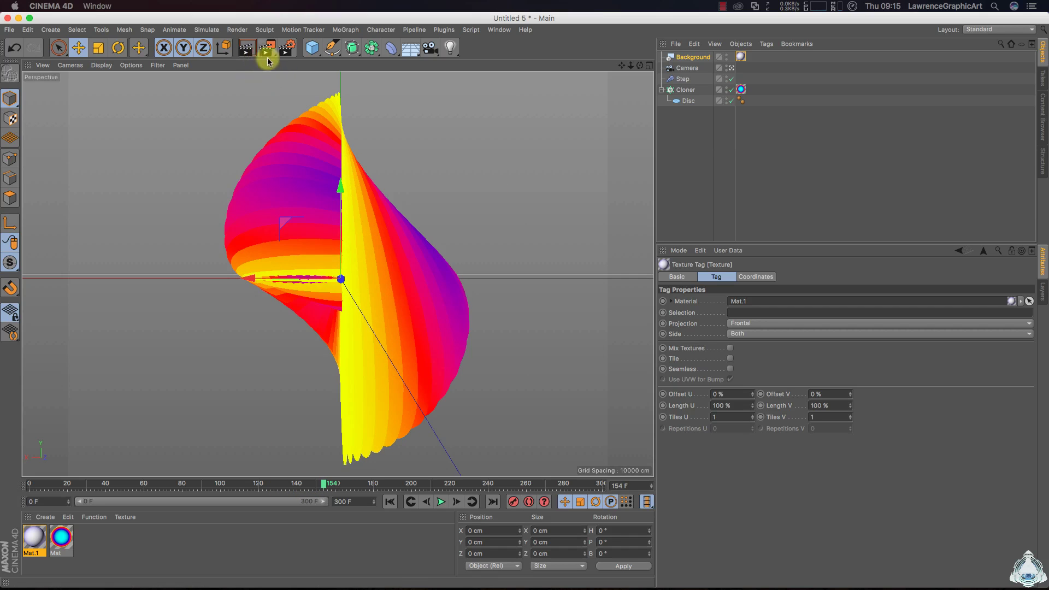
Set render output to the HDV/HDTV 720 29.97 preset (1280×720) with All Frames, 0–300.
click(288, 57)
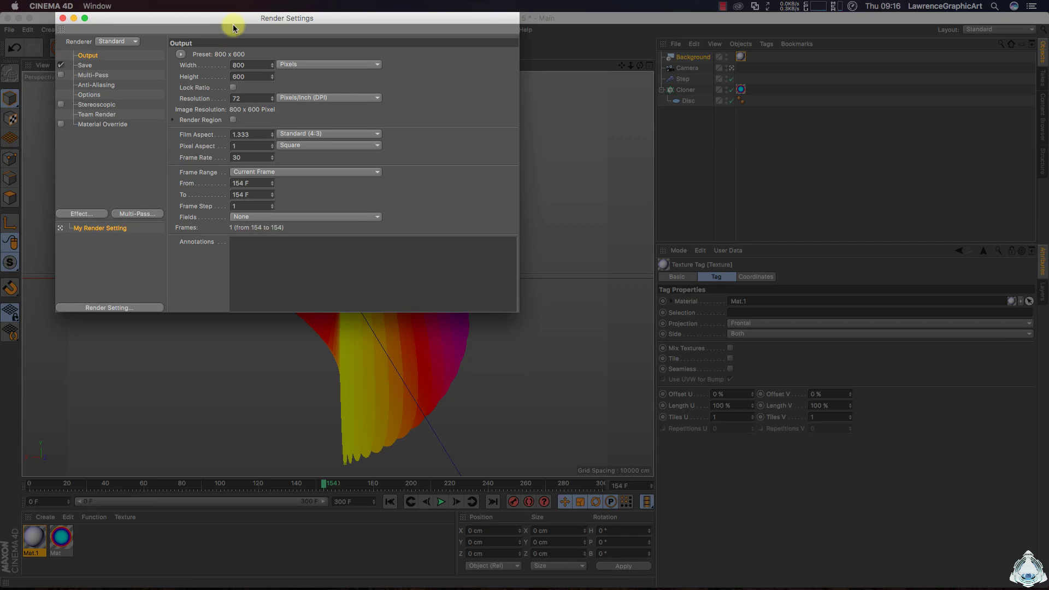
drag(234, 22, 354, 65)
click(295, 102)
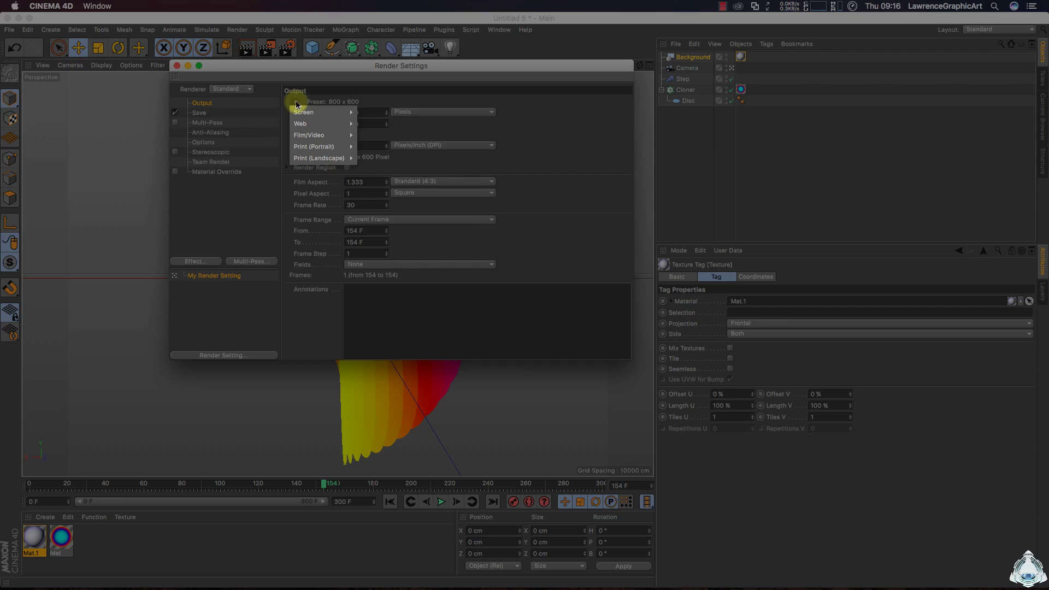
mouse_move(328, 135)
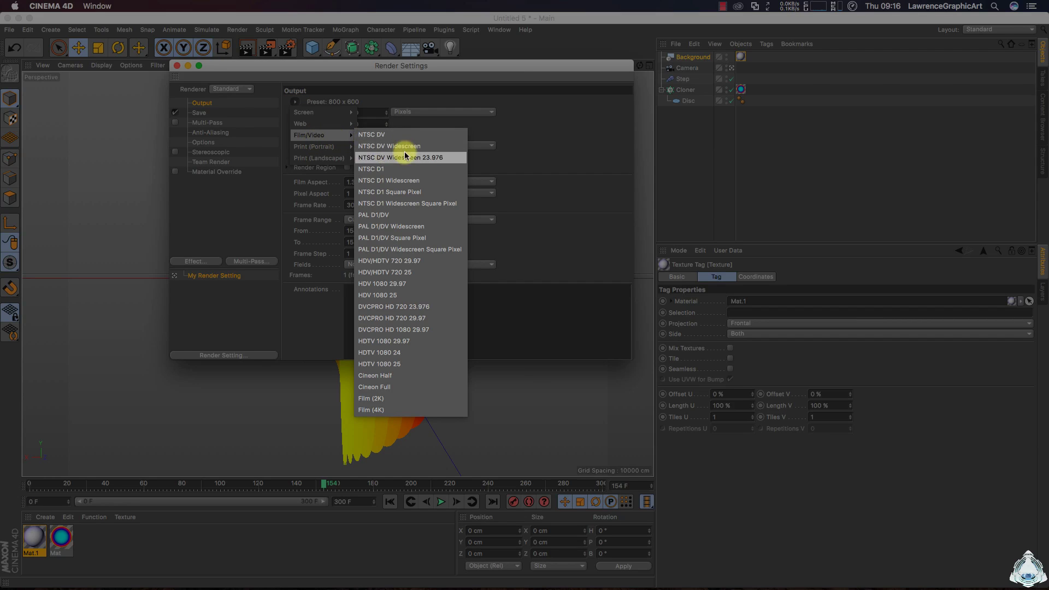
click(404, 262)
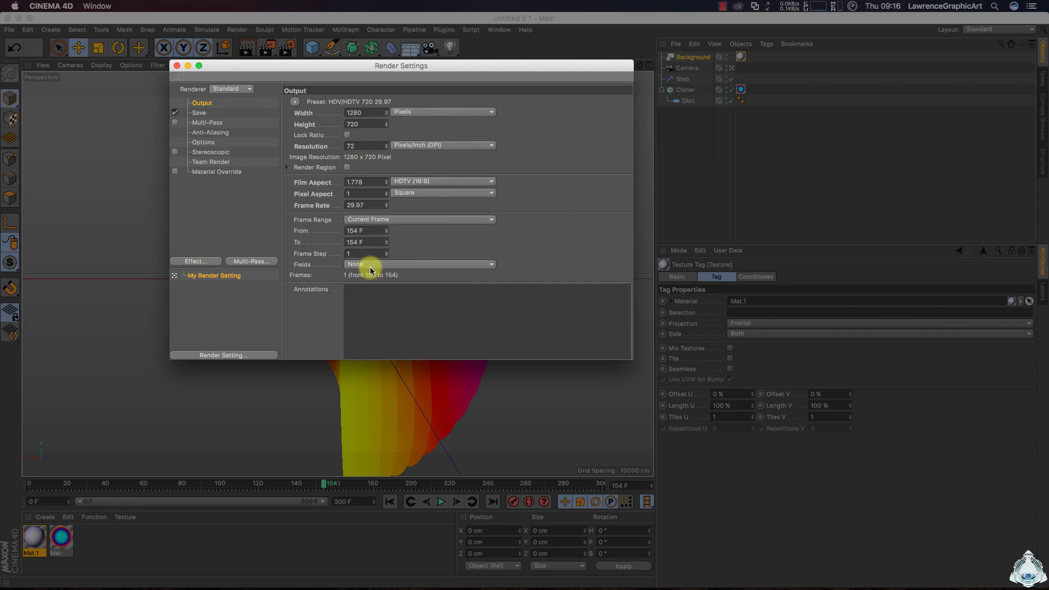
click(374, 219)
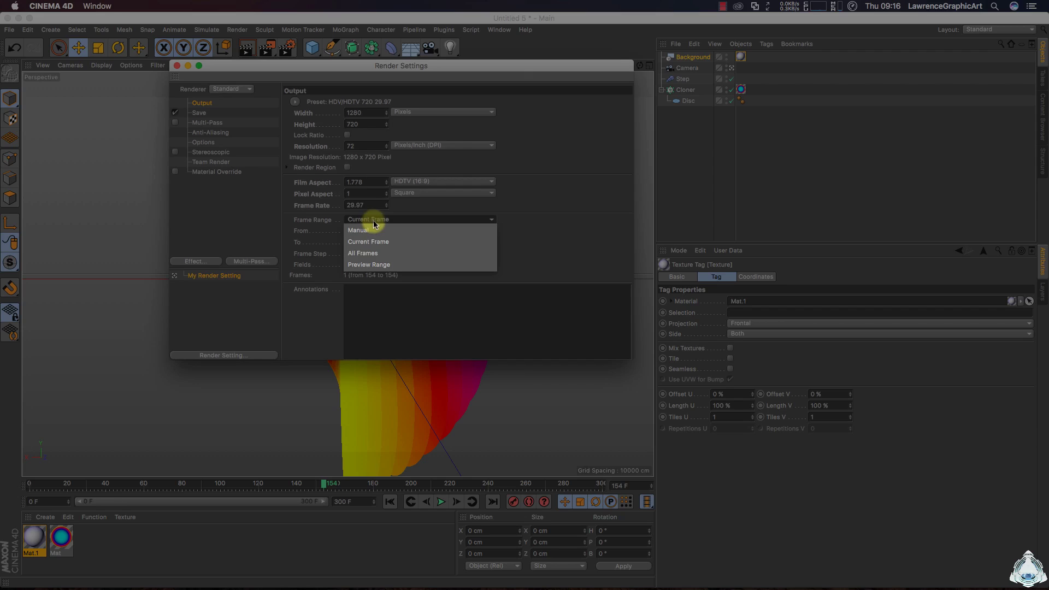
click(397, 253)
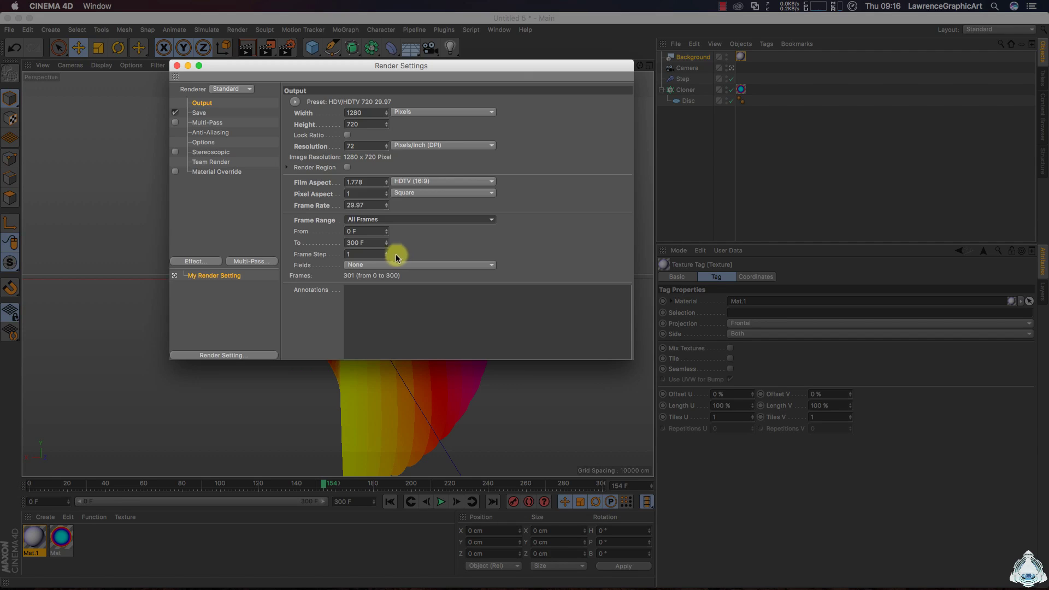
click(200, 113)
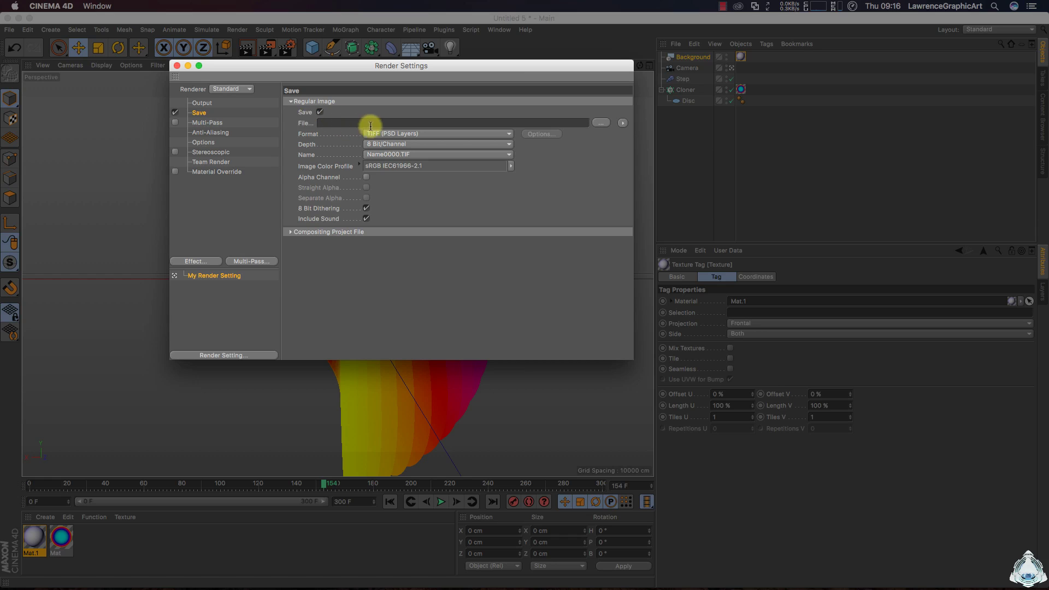
Set the render save format to QuickTime Movie and anti-aliasing to Best.
click(374, 134)
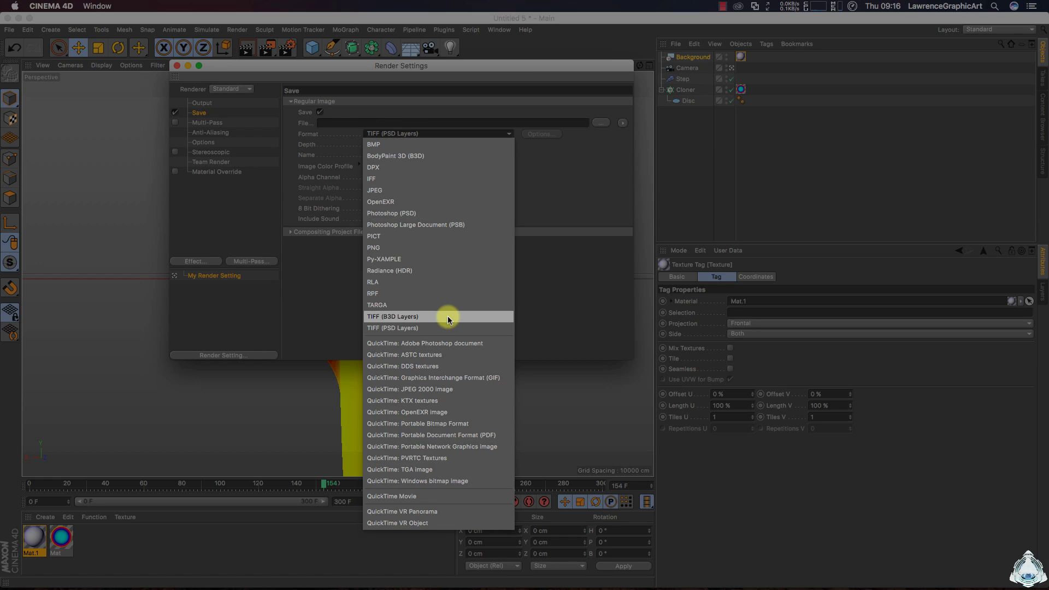
click(439, 496)
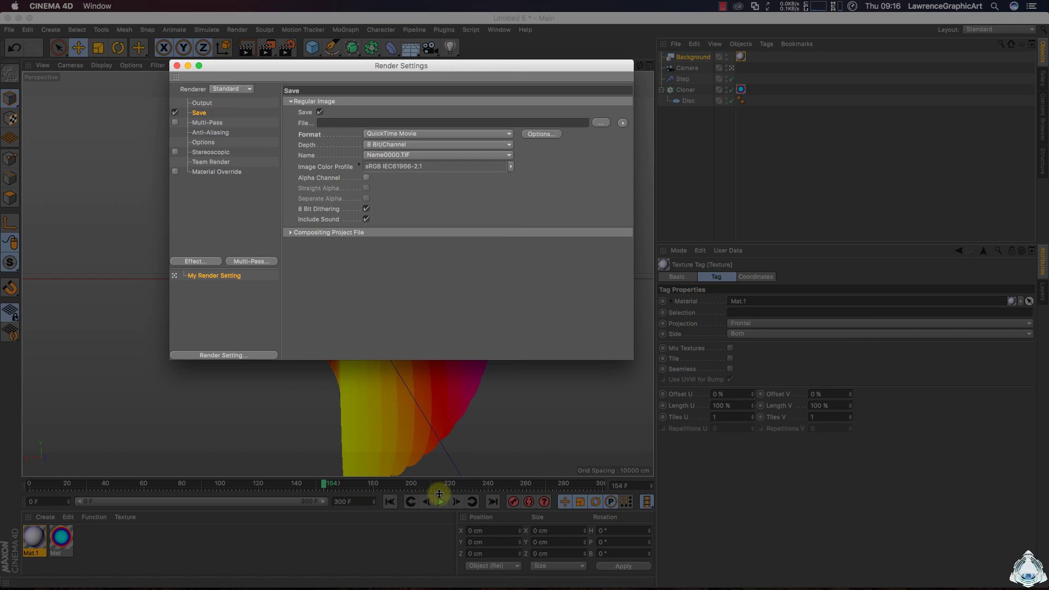
click(220, 132)
click(377, 102)
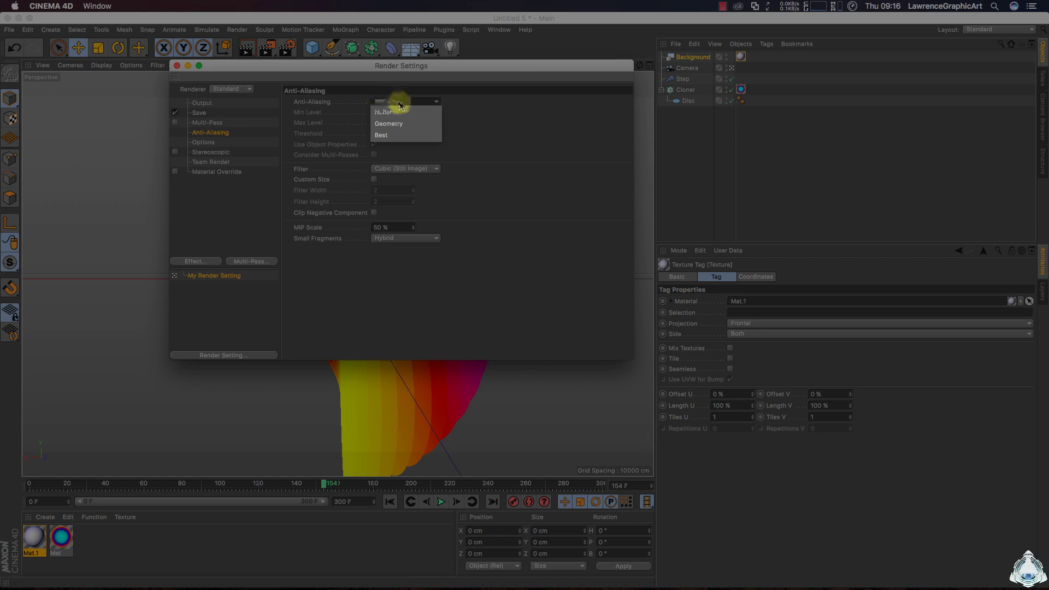
click(413, 137)
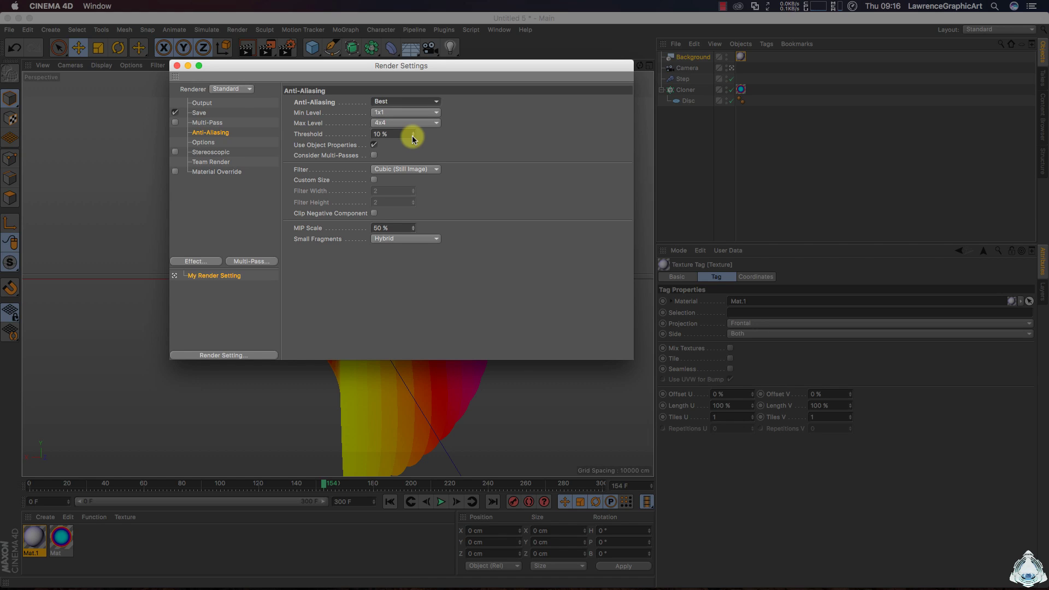
Add Ambient Occlusion with 100% accuracy, 35 minimum and 200 maximum samples, then close Render Settings.
click(191, 261)
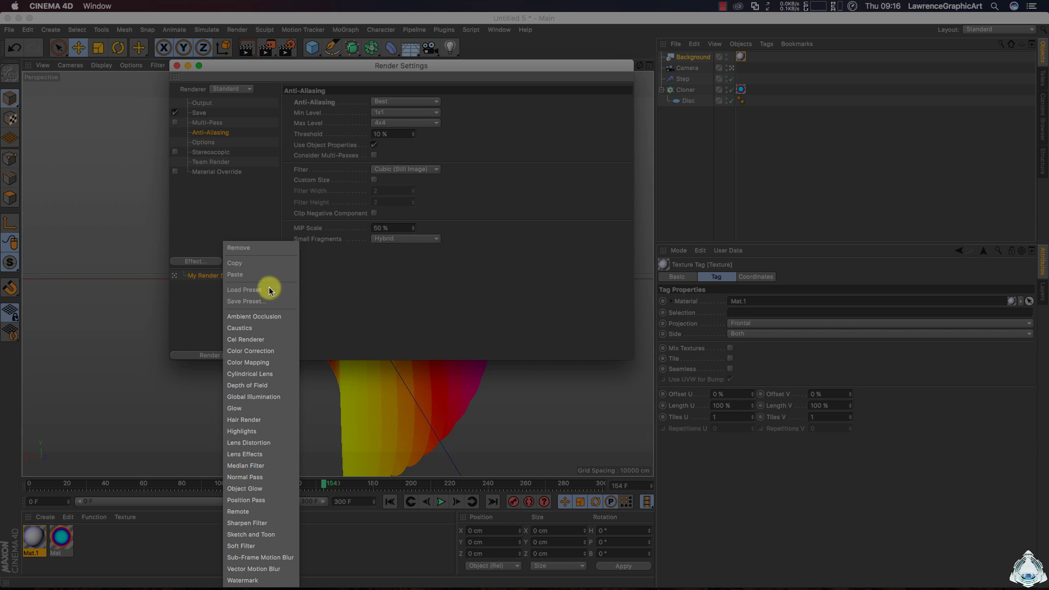
click(267, 317)
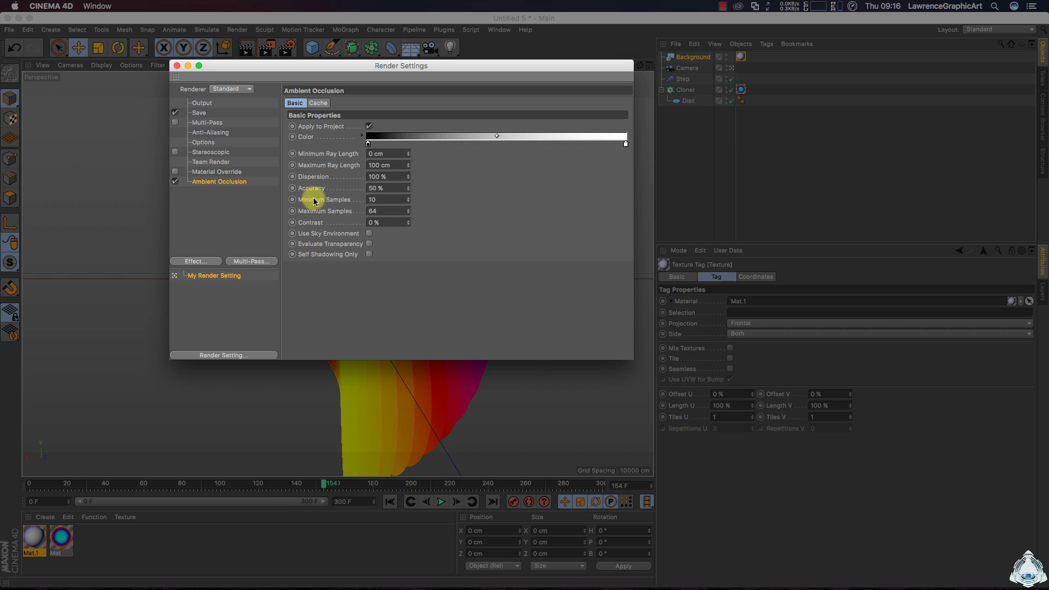
double_click(374, 188)
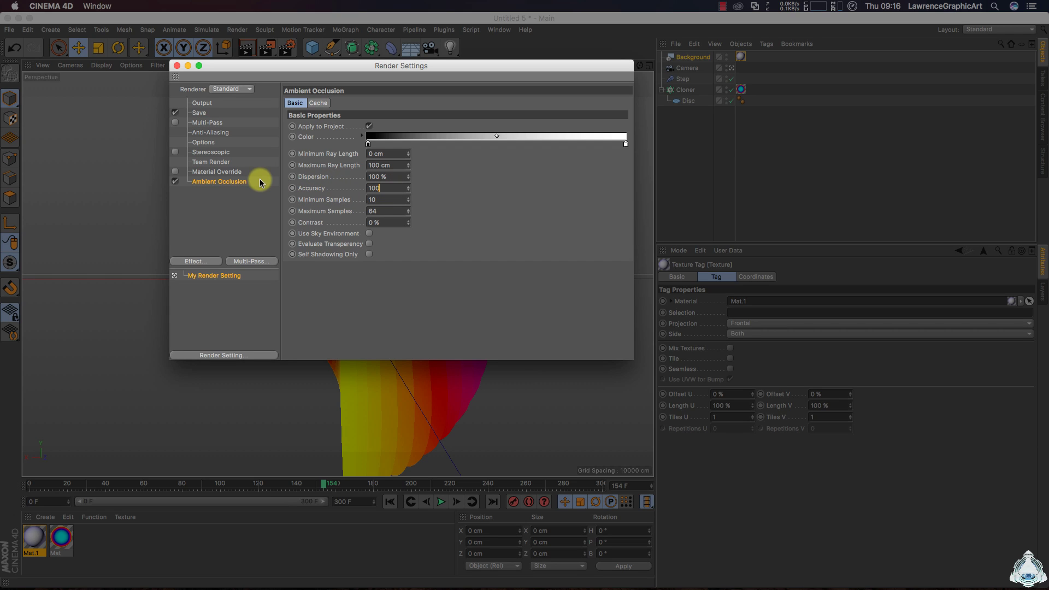
double_click(396, 211)
double_click(376, 199)
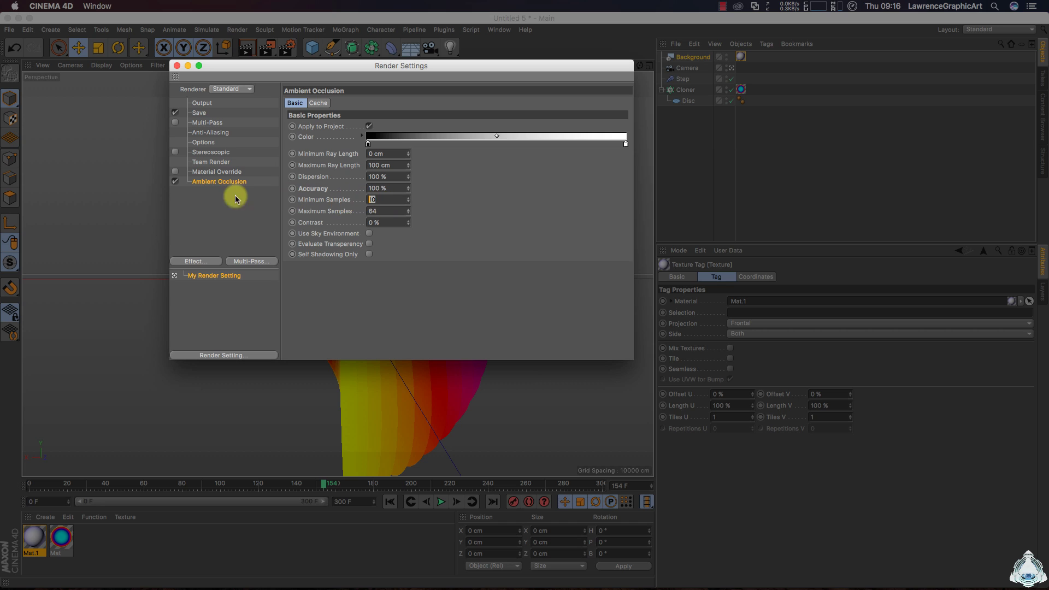
text(35)
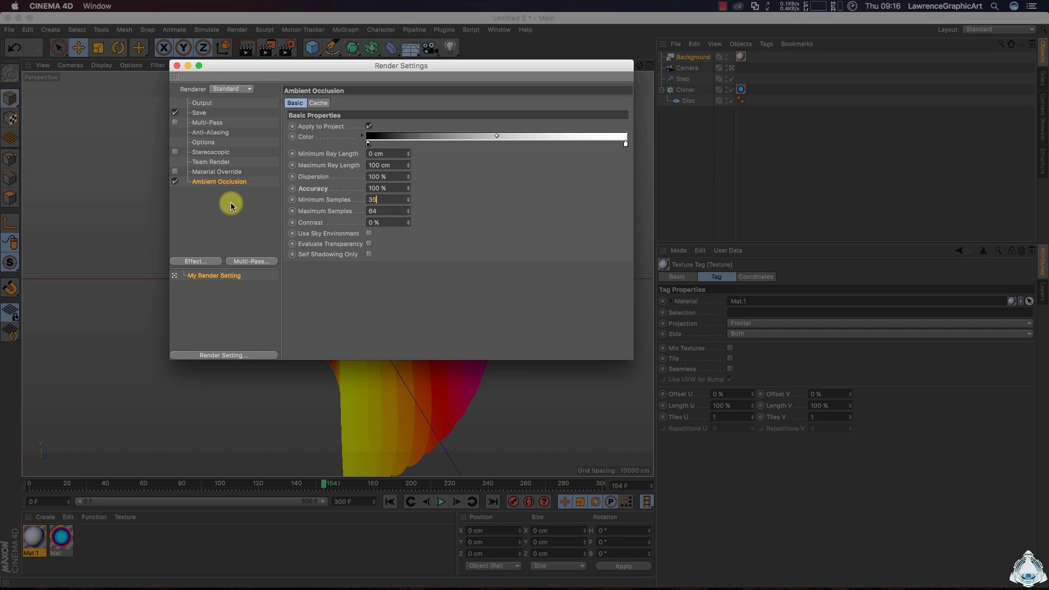
double_click(382, 211)
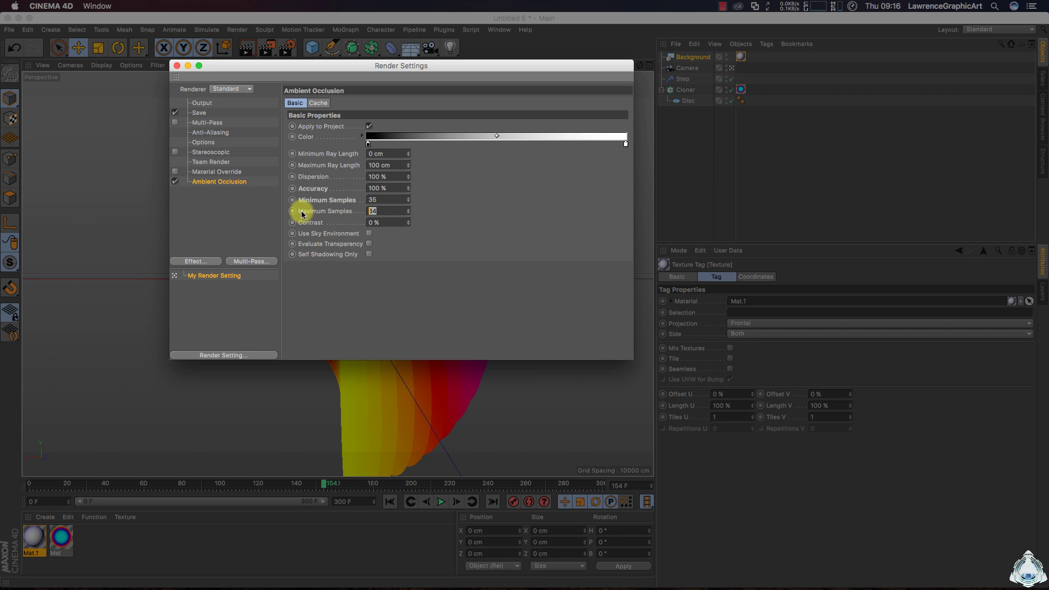
double_click(386, 199)
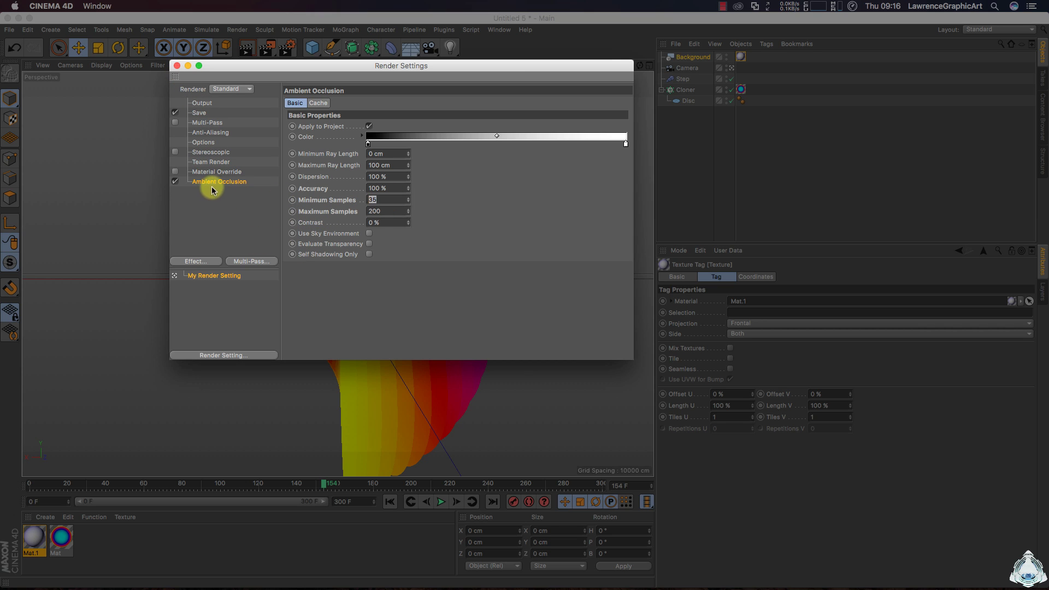
double_click(384, 188)
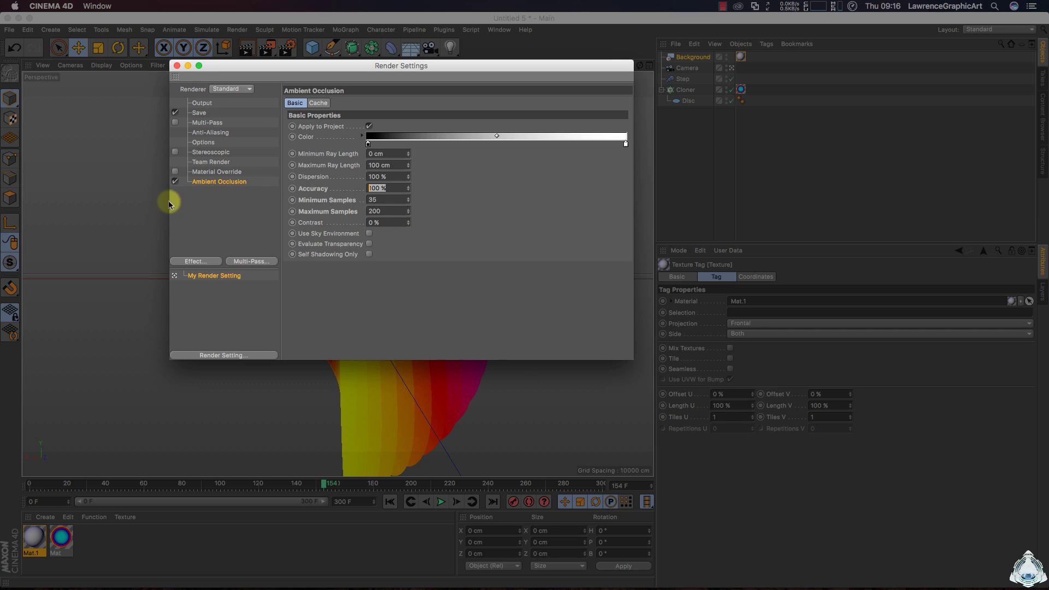
click(201, 112)
click(203, 103)
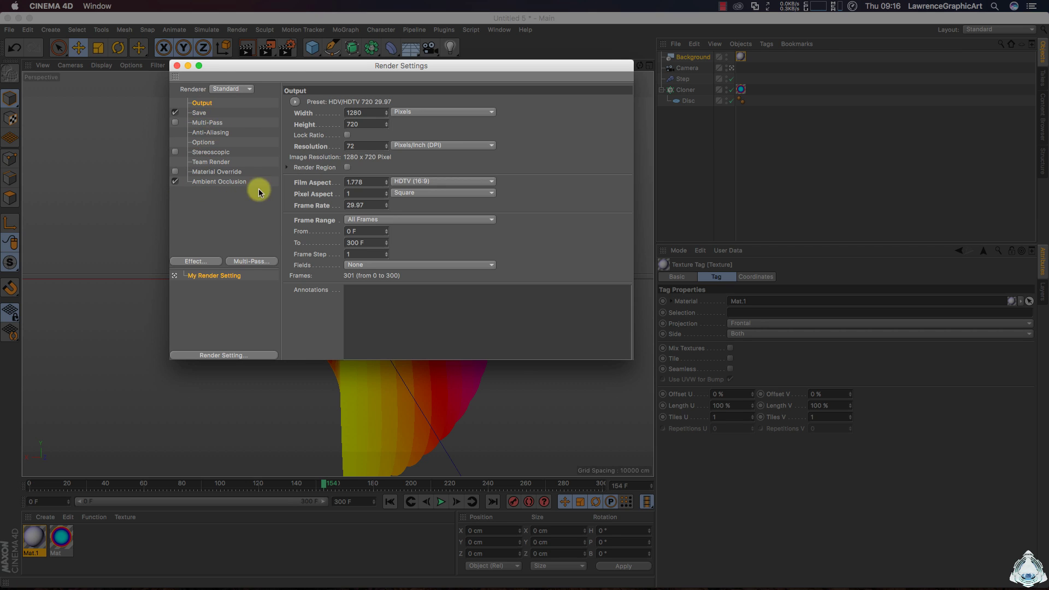
click(177, 66)
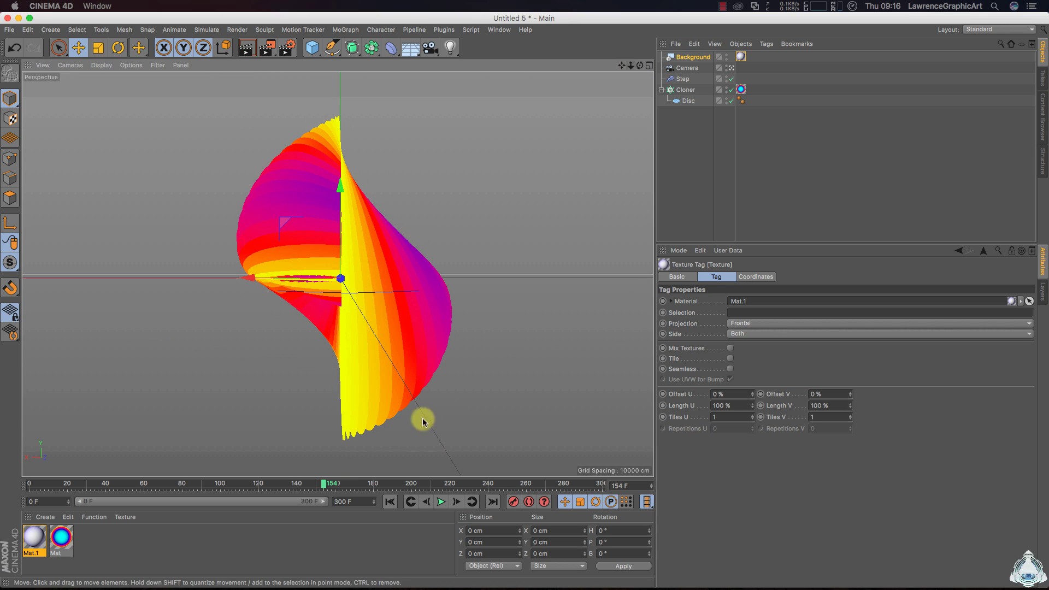
Play and scrub the animation, then dolly the view out to fit the whole spiral.
click(441, 502)
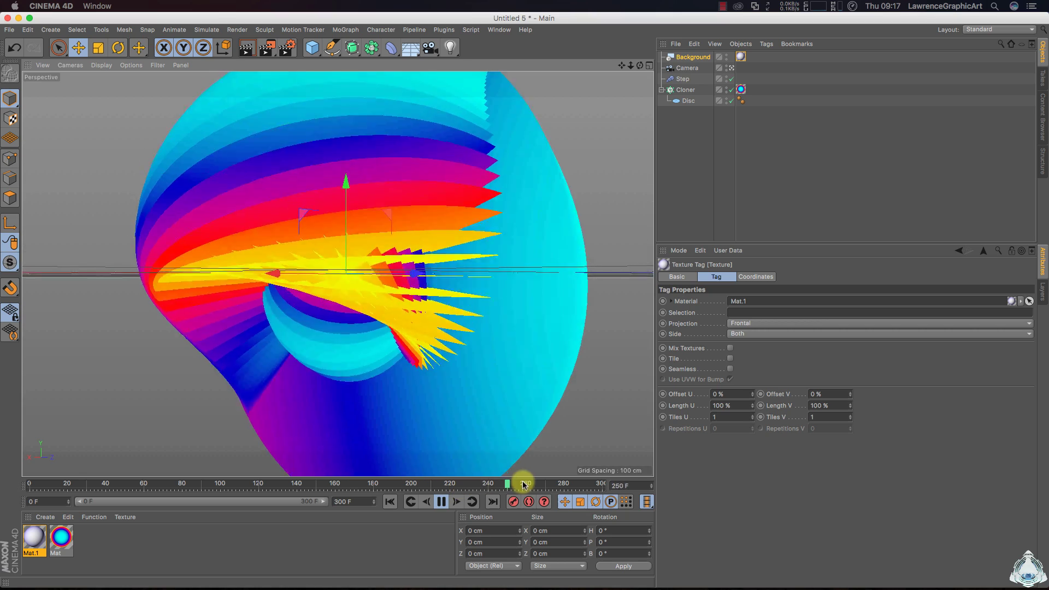
drag(534, 484, 318, 498)
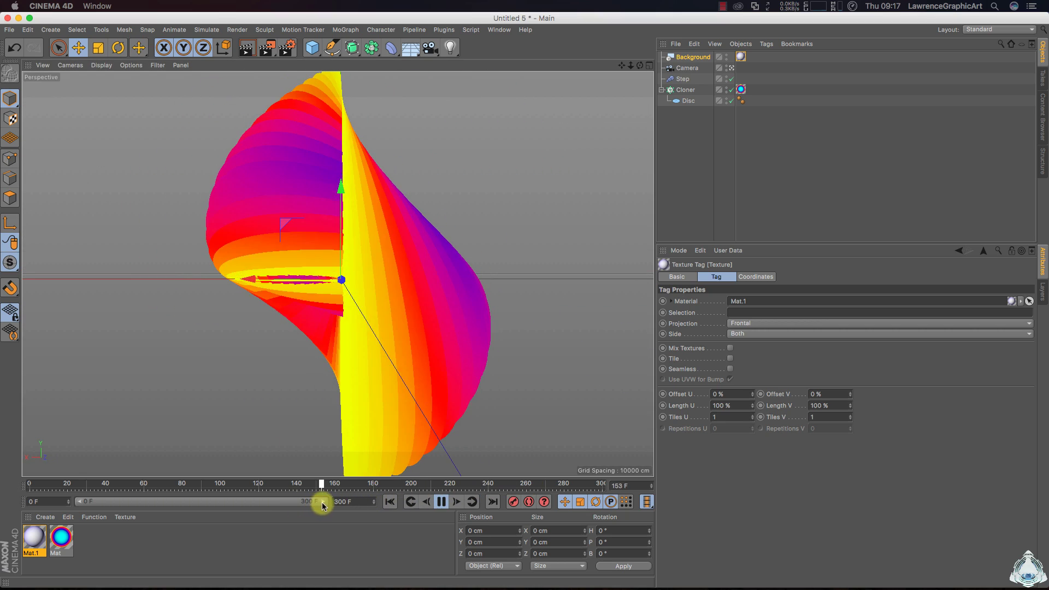
click(448, 503)
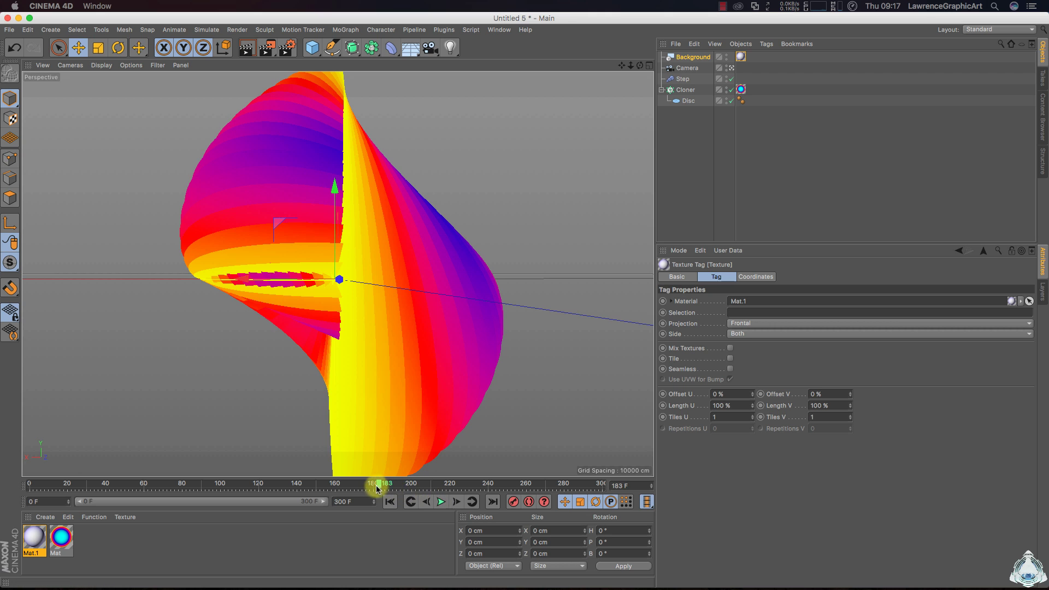
drag(376, 486, 327, 487)
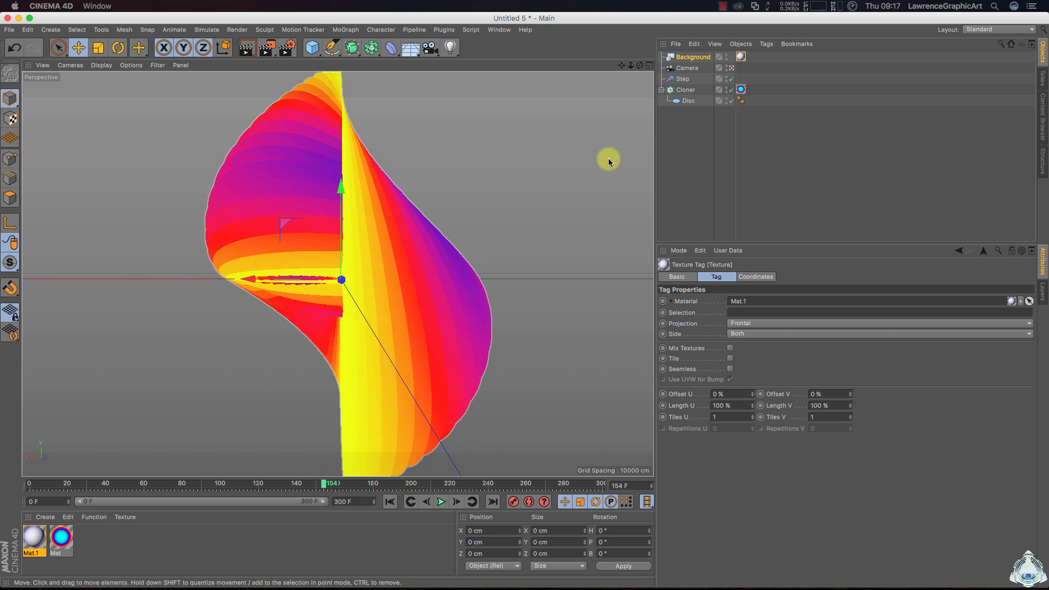
drag(630, 65, 620, 67)
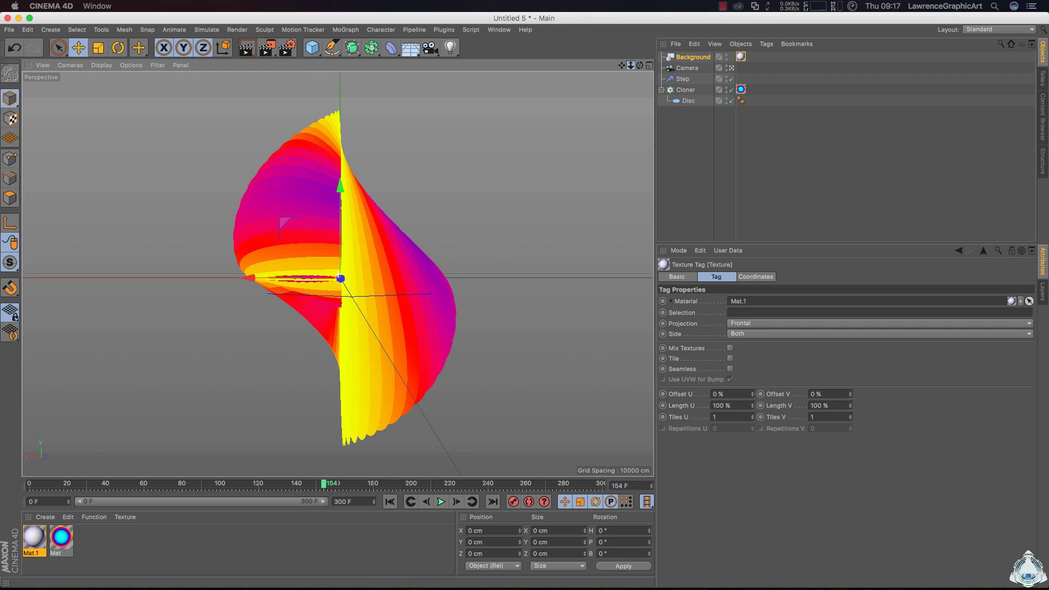
Keyframe the camera's position and rotation at frame 154 and start a viewport render.
click(684, 68)
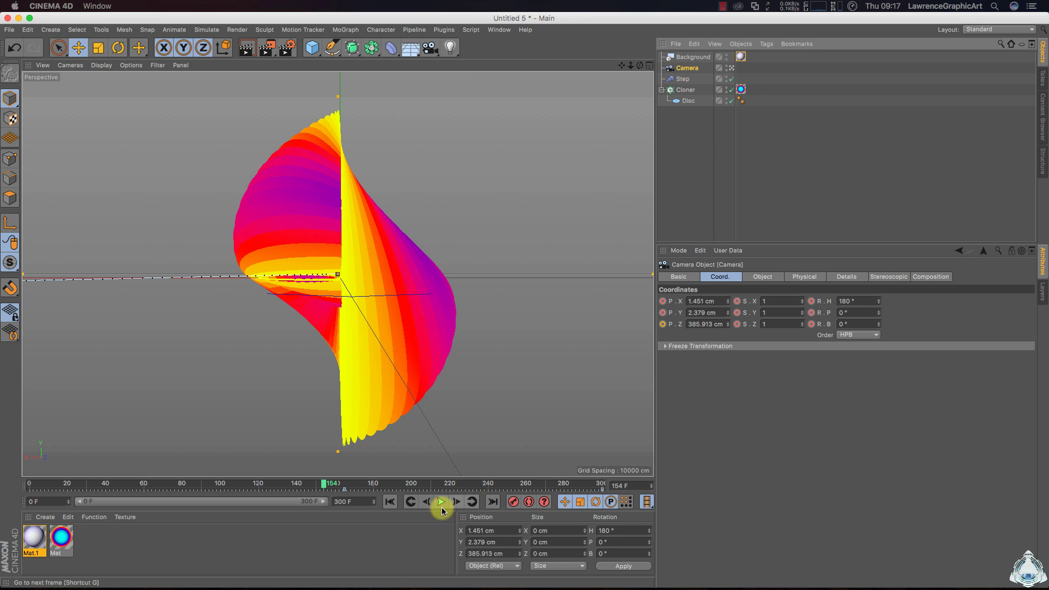
click(511, 502)
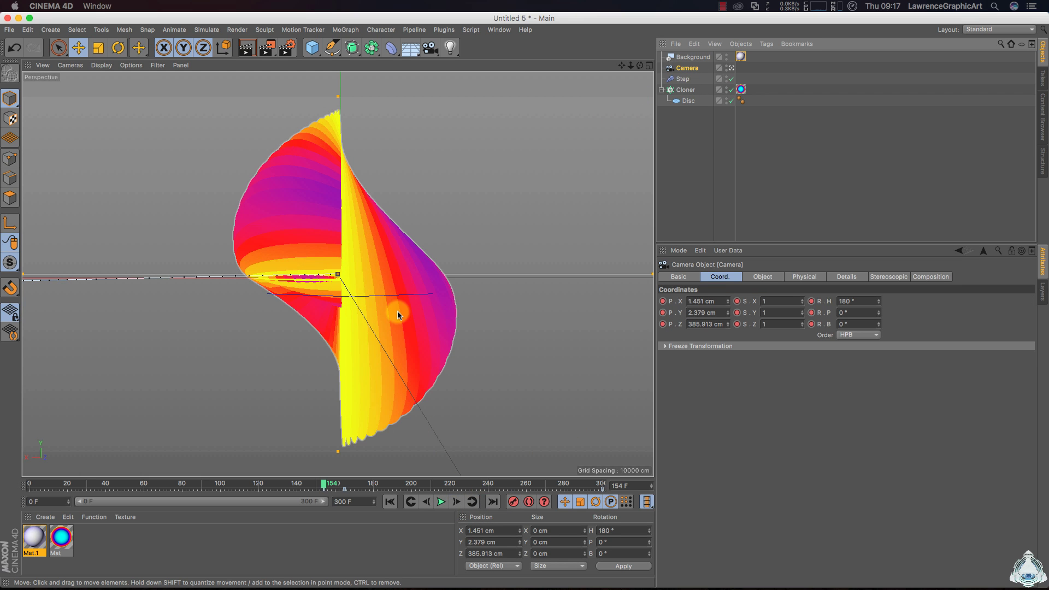
click(247, 47)
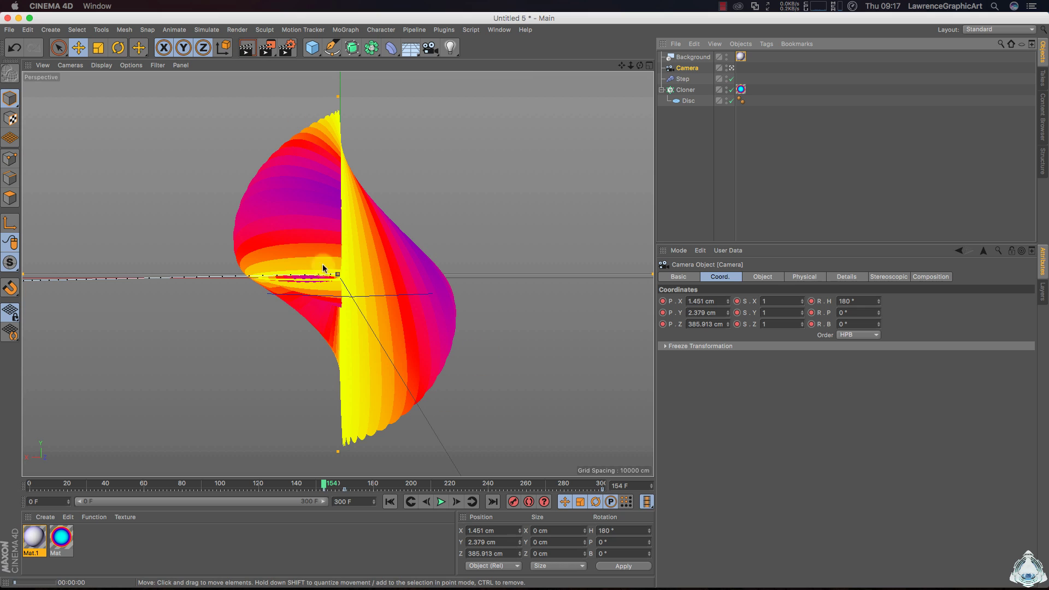